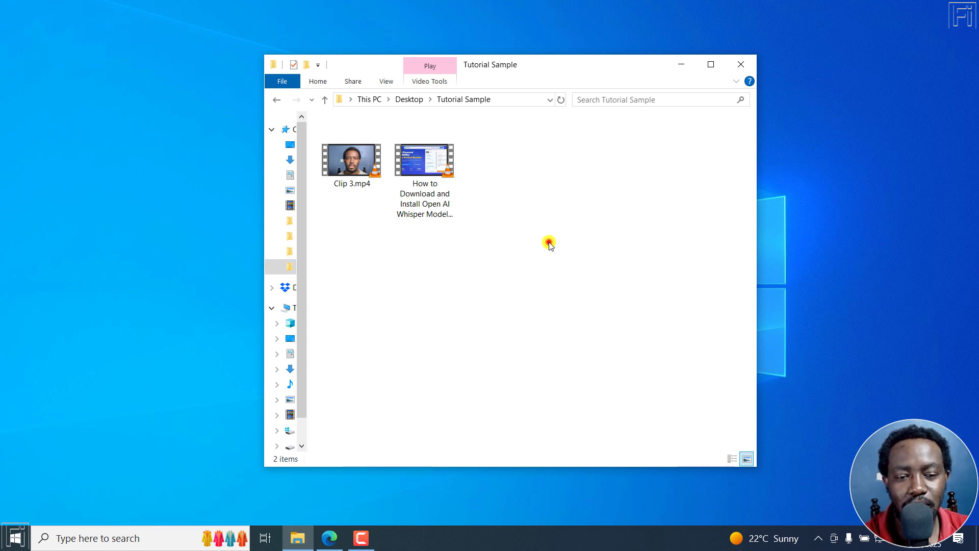
Step: Clear the video file selection, then launch Subtitle Edit from the Windows search Recent list
{"action": "left_click", "coordinate": [347, 173]}
{"action": "left_click", "coordinate": [405, 184]}
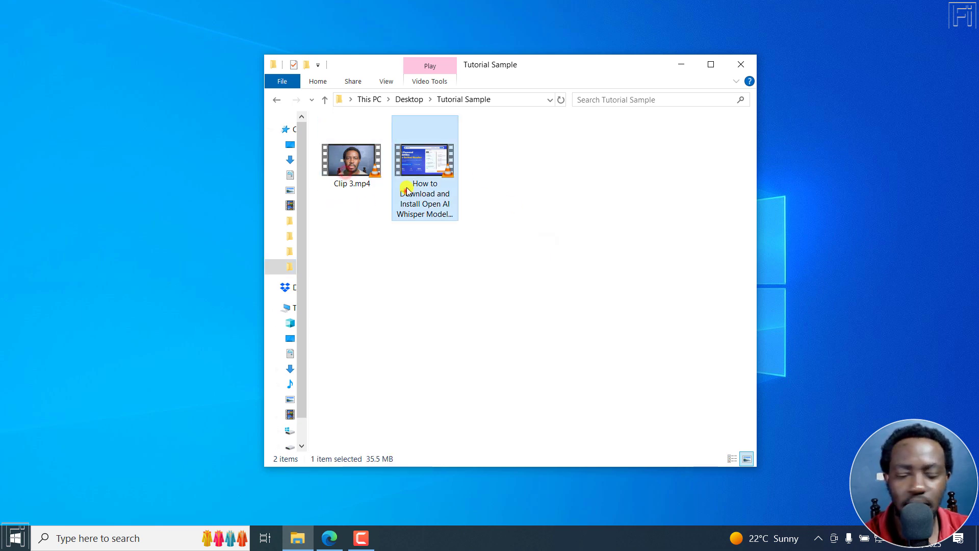
{"action": "left_click", "coordinate": [570, 213]}
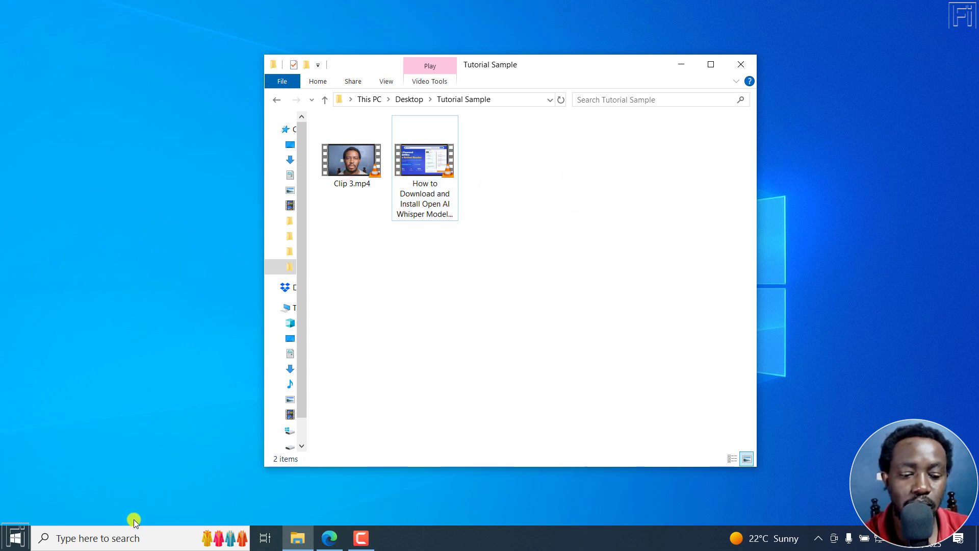
{"action": "left_click", "coordinate": [121, 538]}
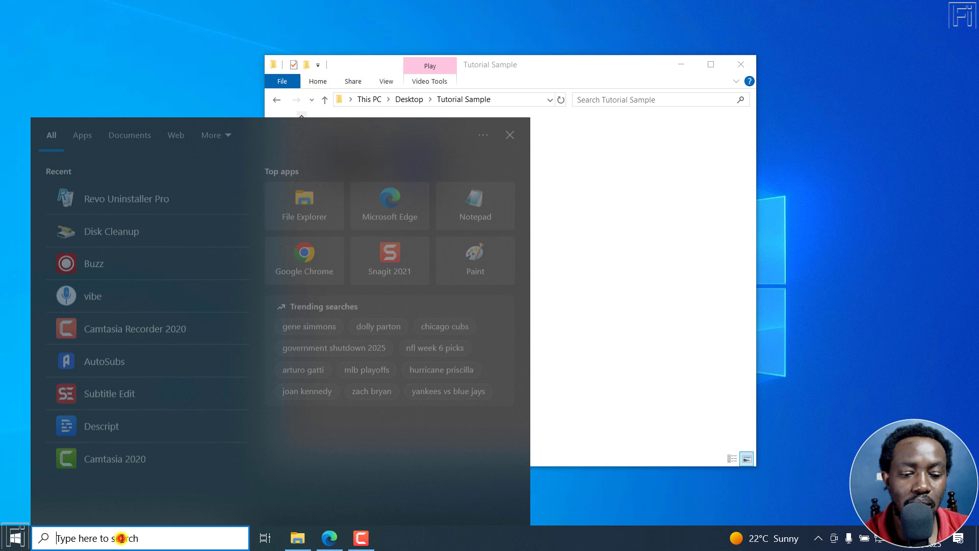
{"action": "left_click", "coordinate": [130, 389]}
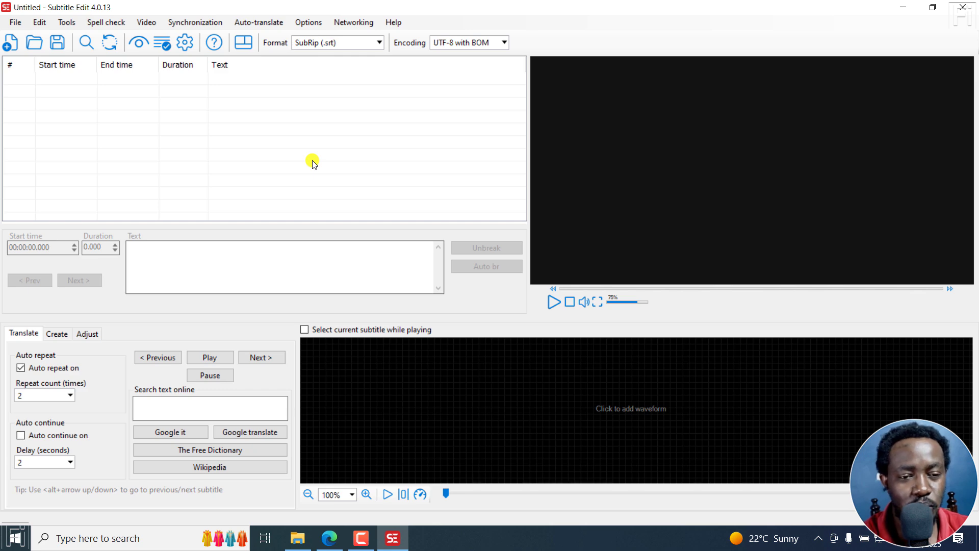
Step: Open Clip 3.mp4 as the video so its 13-second waveform appears
{"action": "left_click", "coordinate": [146, 22]}
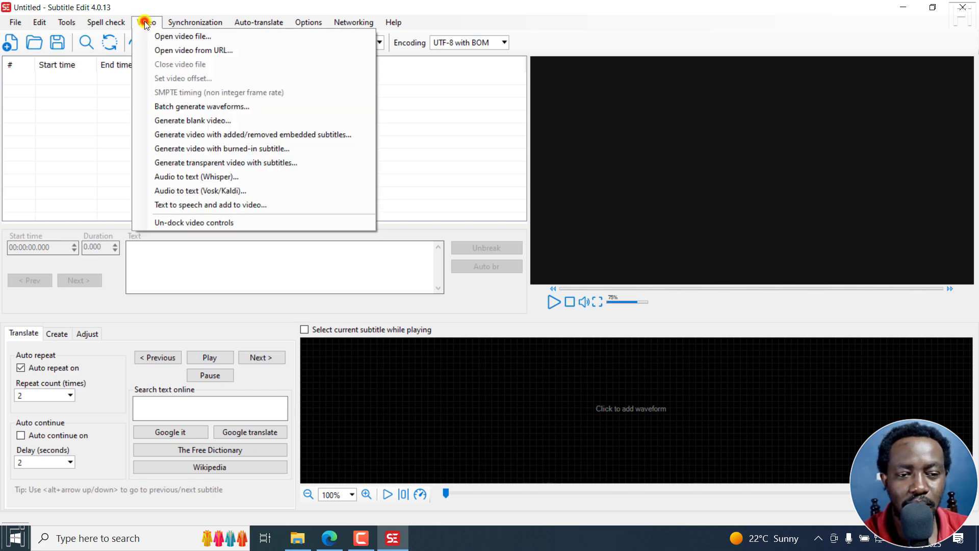
{"action": "left_click", "coordinate": [155, 36]}
{"action": "left_click", "coordinate": [101, 138]}
{"action": "left_click", "coordinate": [369, 307]}
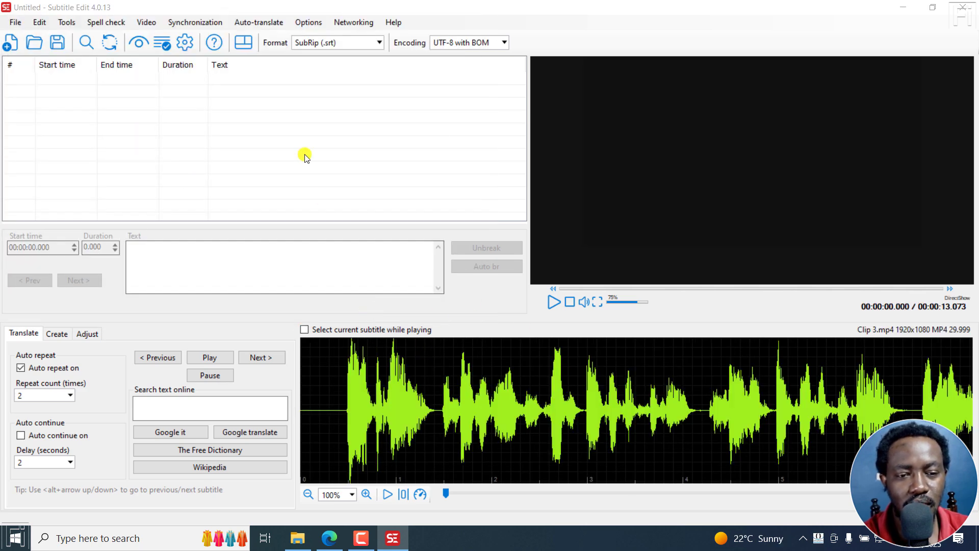
Step: Open Whisper audio-to-text with English and the base (142 MB) model, reviewing the downloadable models without changes
{"action": "left_click", "coordinate": [141, 23]}
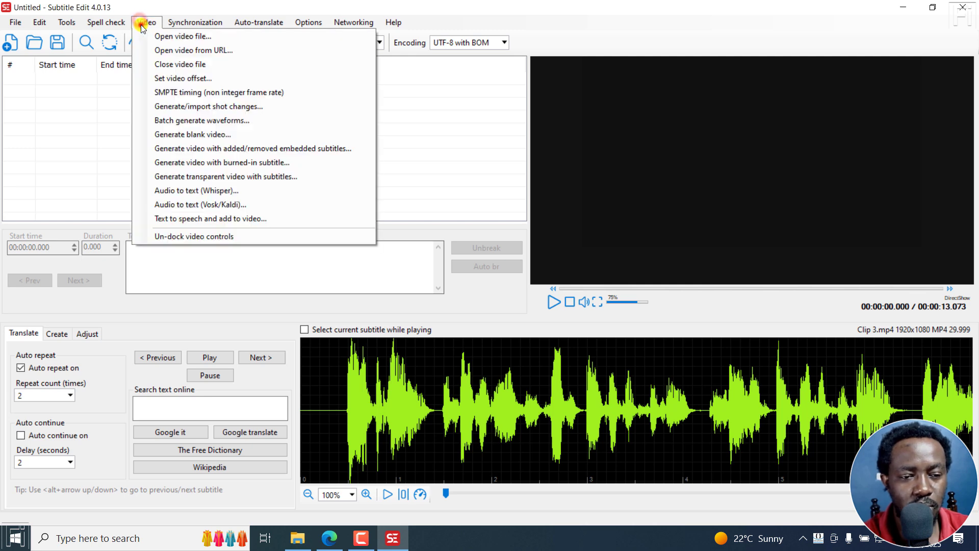
{"action": "left_click", "coordinate": [190, 192]}
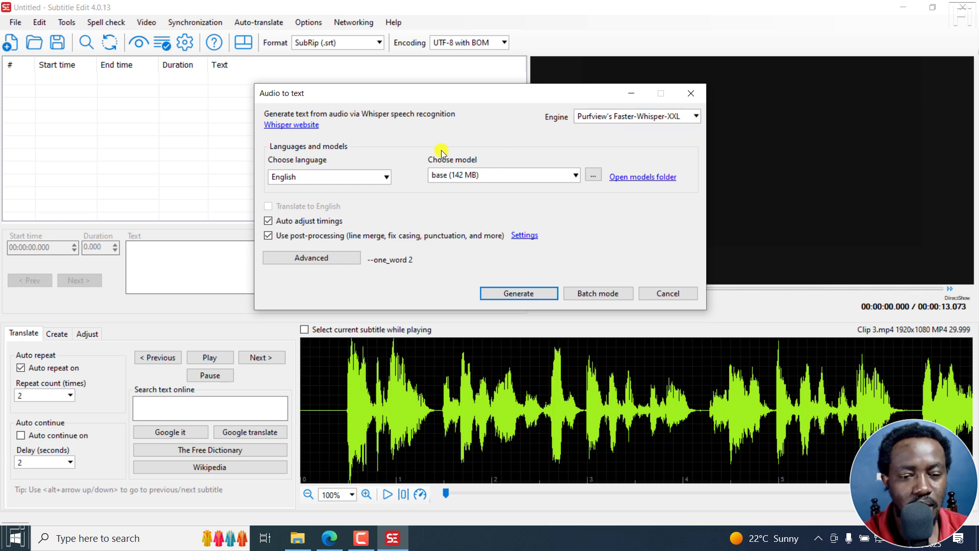
{"action": "left_click", "coordinate": [576, 175]}
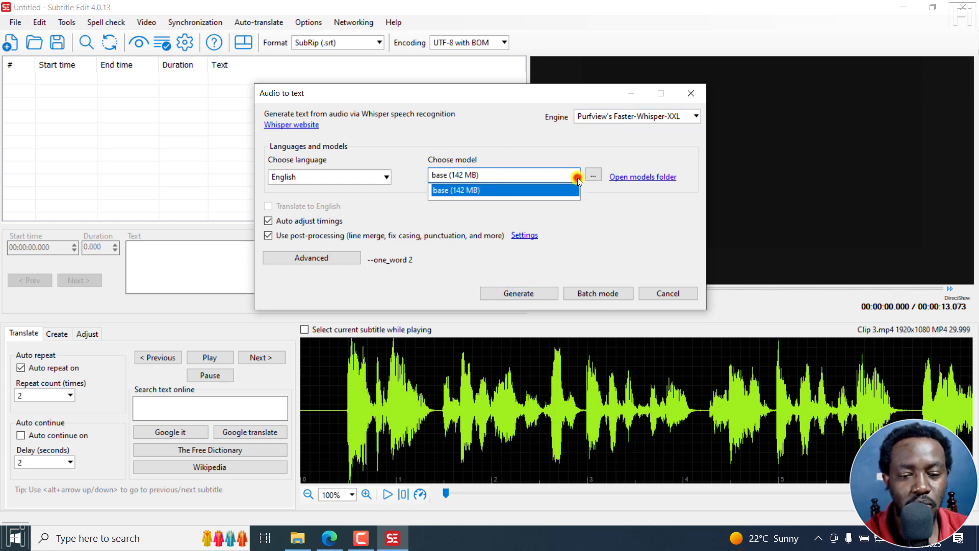
{"action": "left_click", "coordinate": [593, 175]}
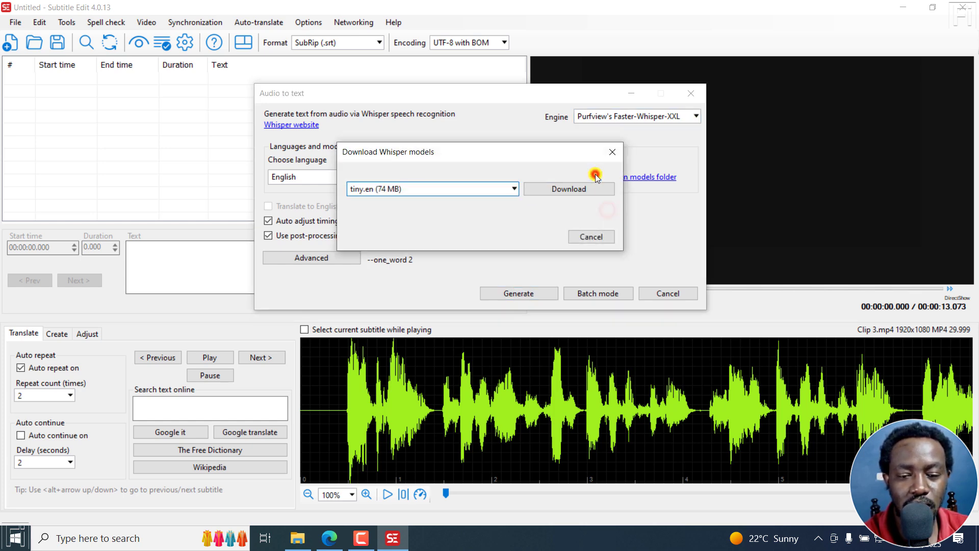
{"action": "left_click", "coordinate": [513, 189]}
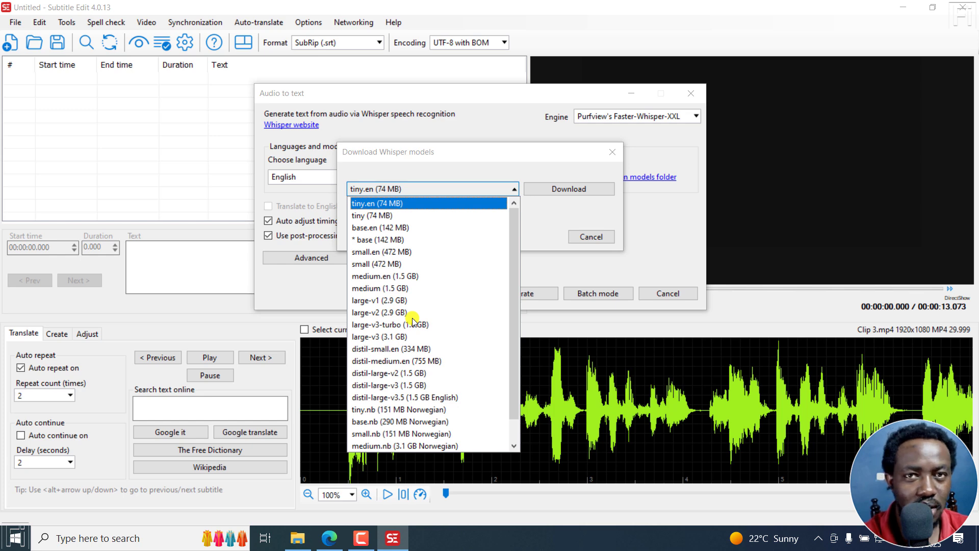
{"action": "left_click", "coordinate": [467, 164]}
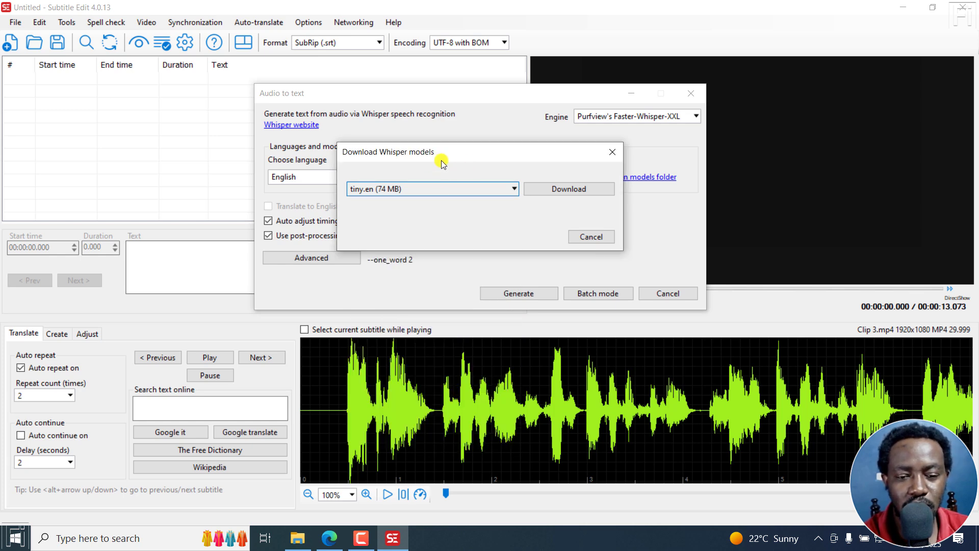
{"action": "left_click", "coordinate": [611, 153]}
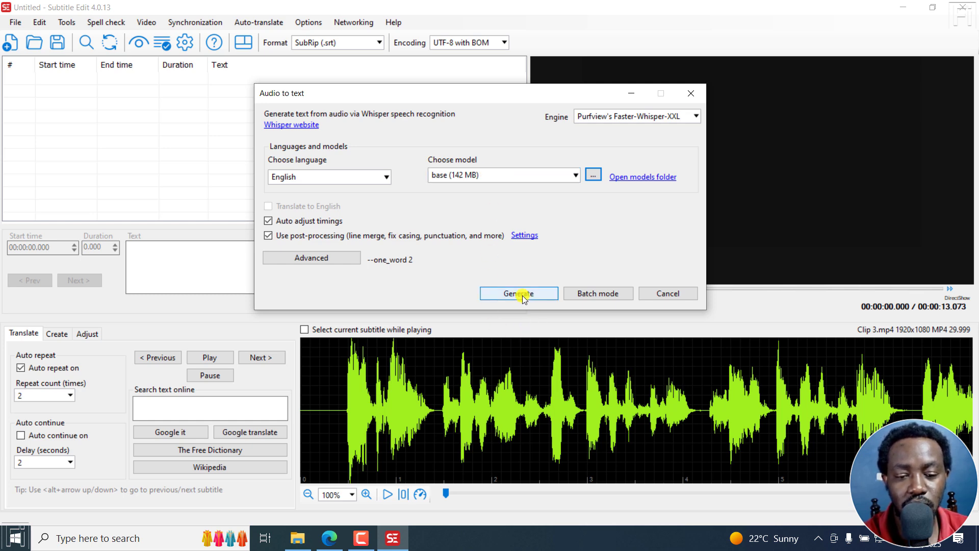
Step: Review the extra-parameter help for Whisper CPP, Const-me, OpenAI, Faster Whisper and Faster Whisper XXL
{"action": "left_click", "coordinate": [320, 258]}
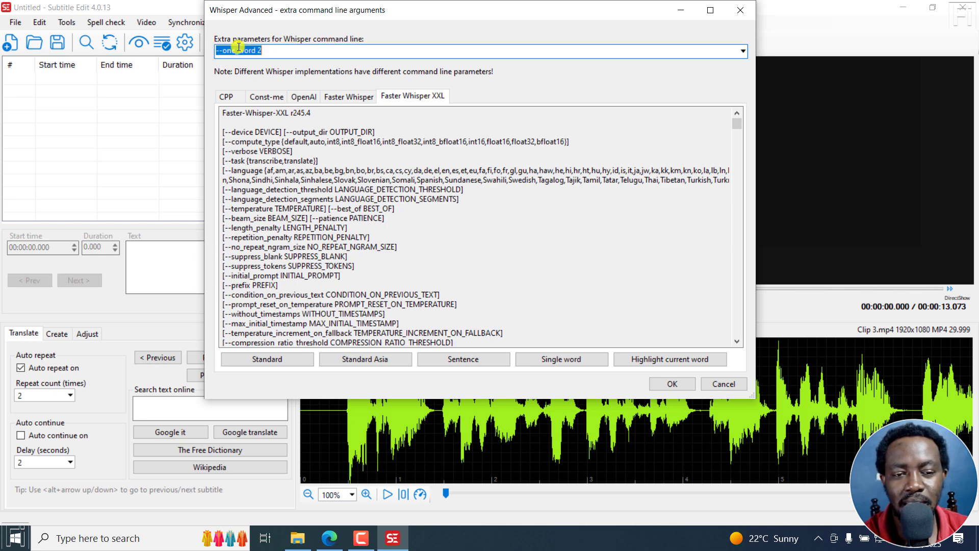
{"action": "left_click", "coordinate": [300, 49]}
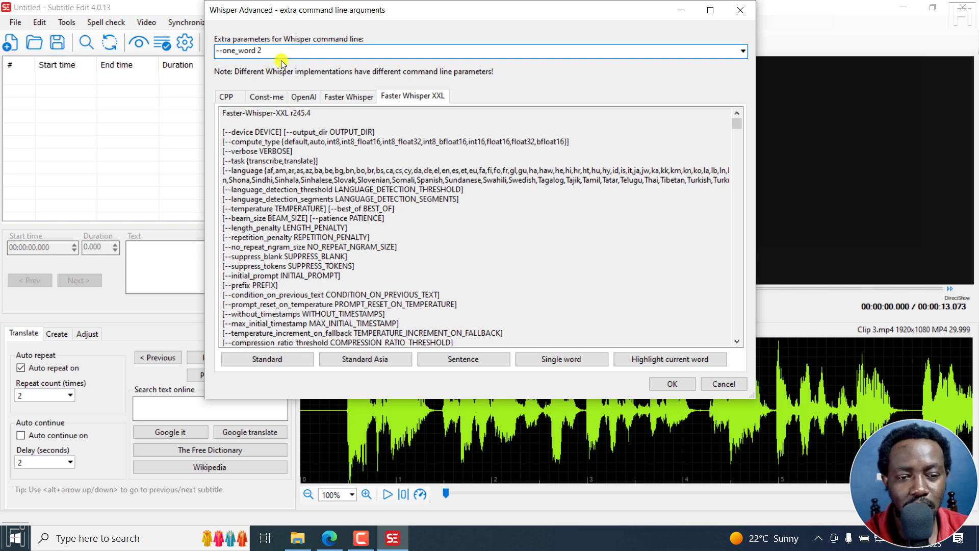
{"action": "left_click", "coordinate": [226, 98]}
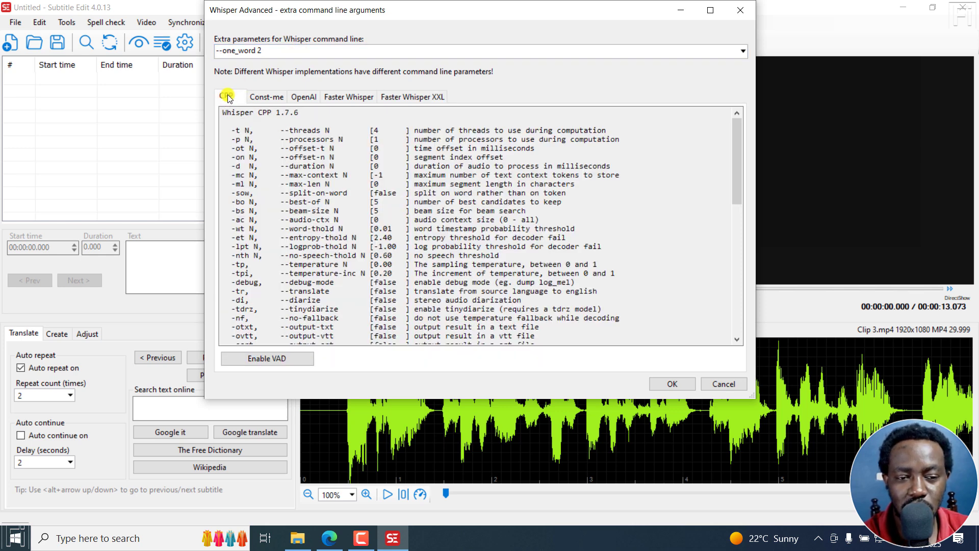
{"action": "left_click", "coordinate": [267, 97]}
{"action": "left_click", "coordinate": [305, 98]}
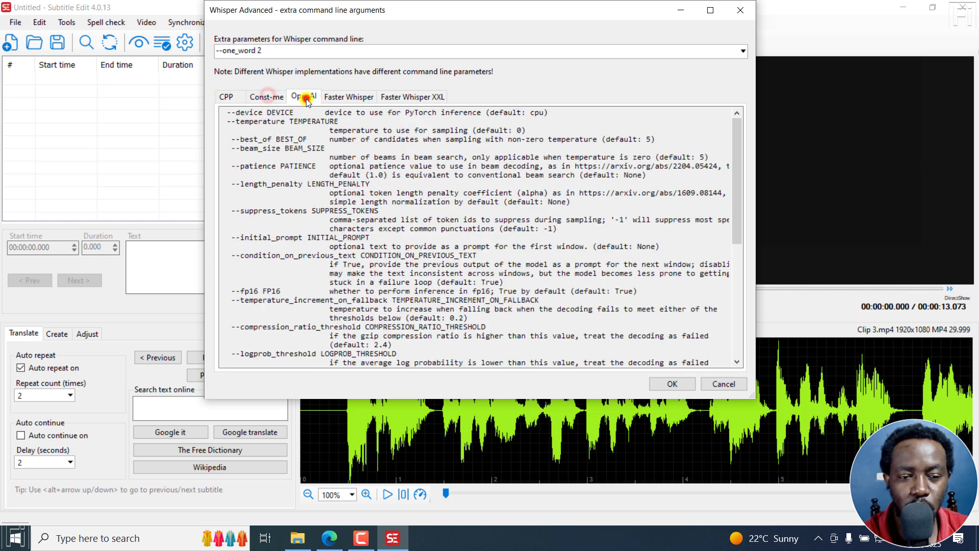
{"action": "left_click", "coordinate": [349, 97]}
{"action": "left_click", "coordinate": [401, 97]}
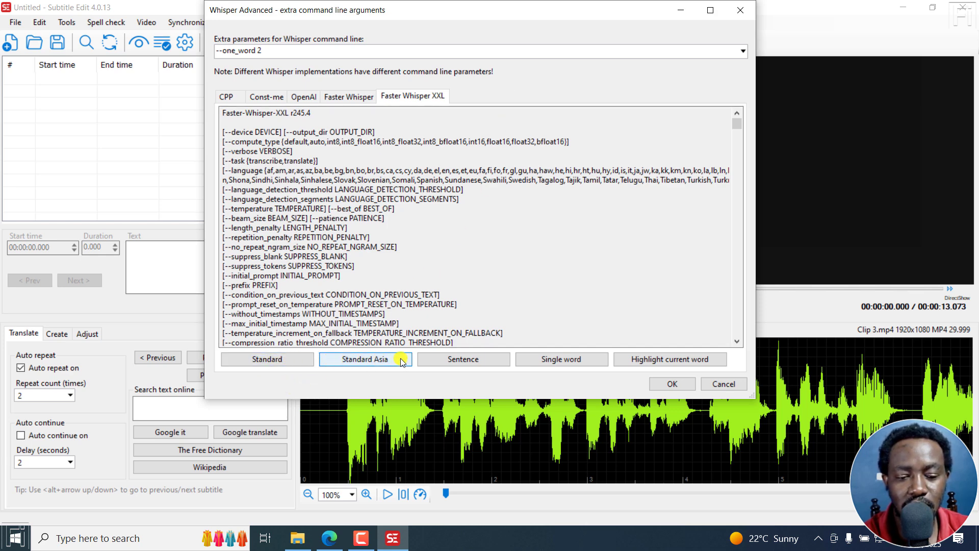
Step: Choose the Single word preset (--one_word 2) over Highlight current word and confirm
{"action": "left_click", "coordinate": [561, 360]}
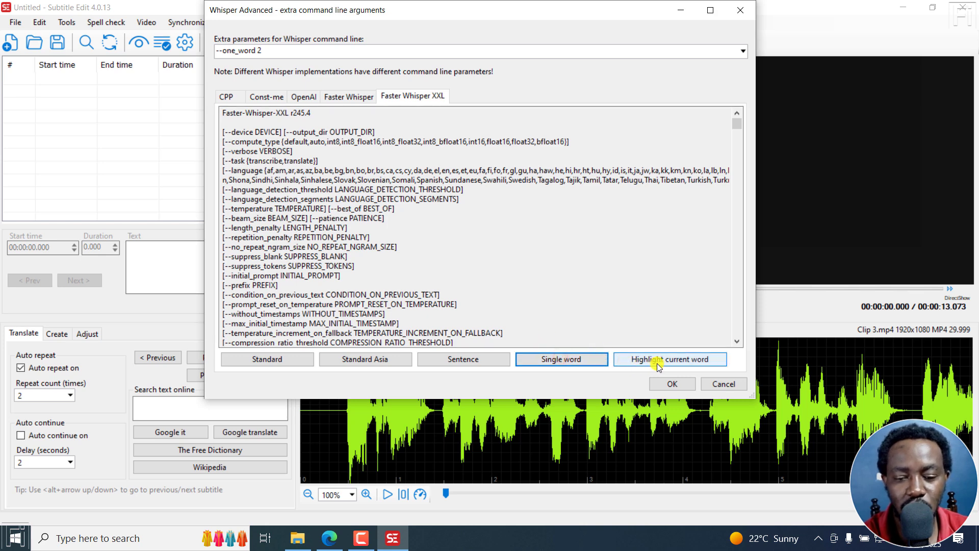
{"action": "left_click", "coordinate": [690, 360]}
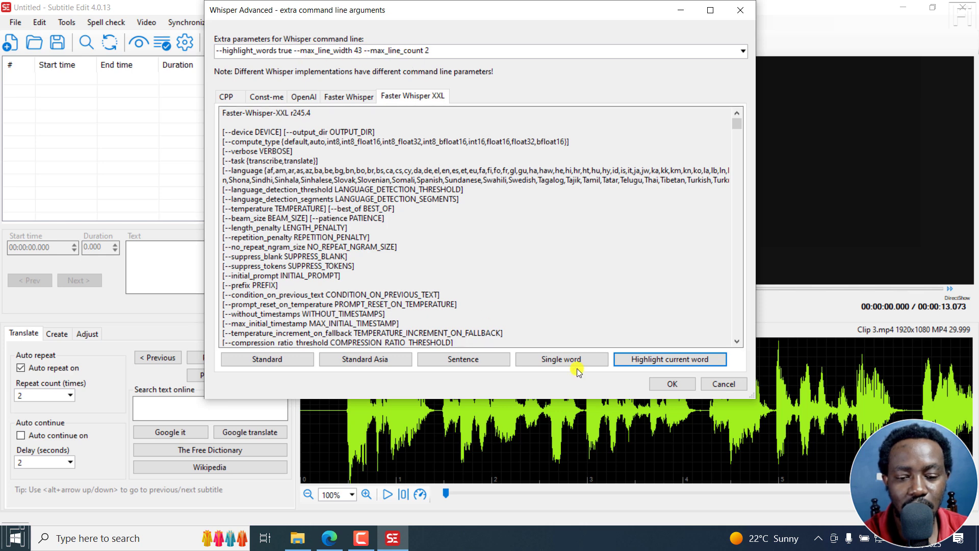
{"action": "left_click", "coordinate": [553, 360]}
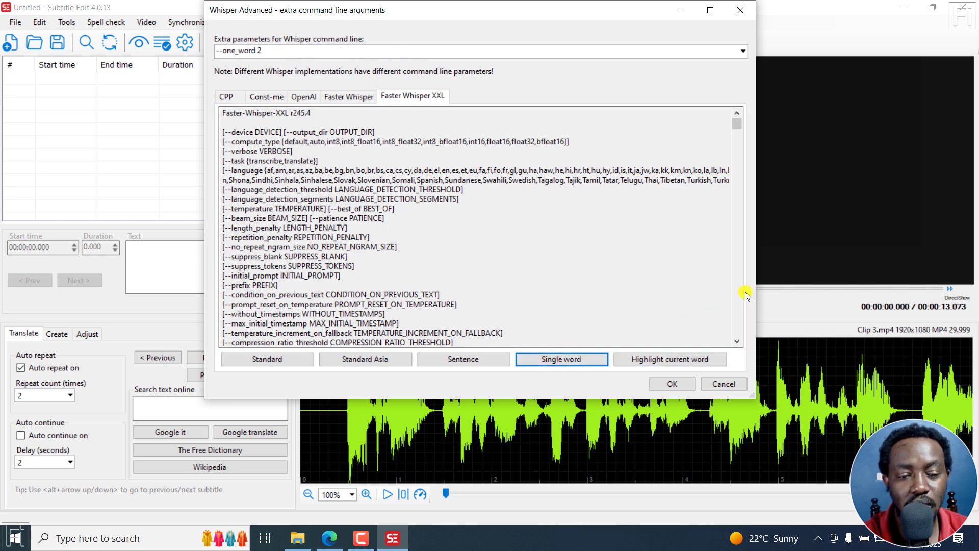
{"action": "left_click", "coordinate": [665, 386]}
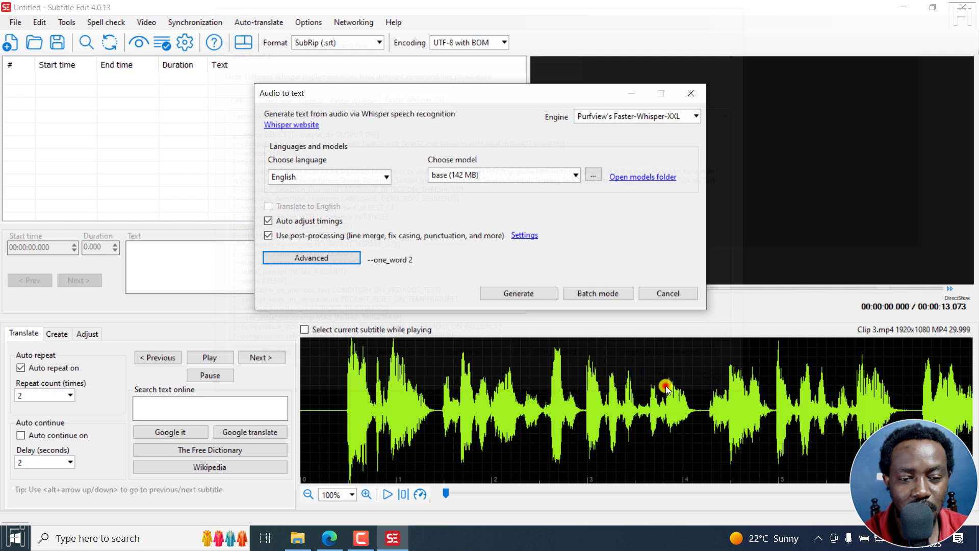
Step: Generate one-word subtitles for Clip 3.mp4, then play a few seconds from the start to check them
{"action": "left_click", "coordinate": [517, 295]}
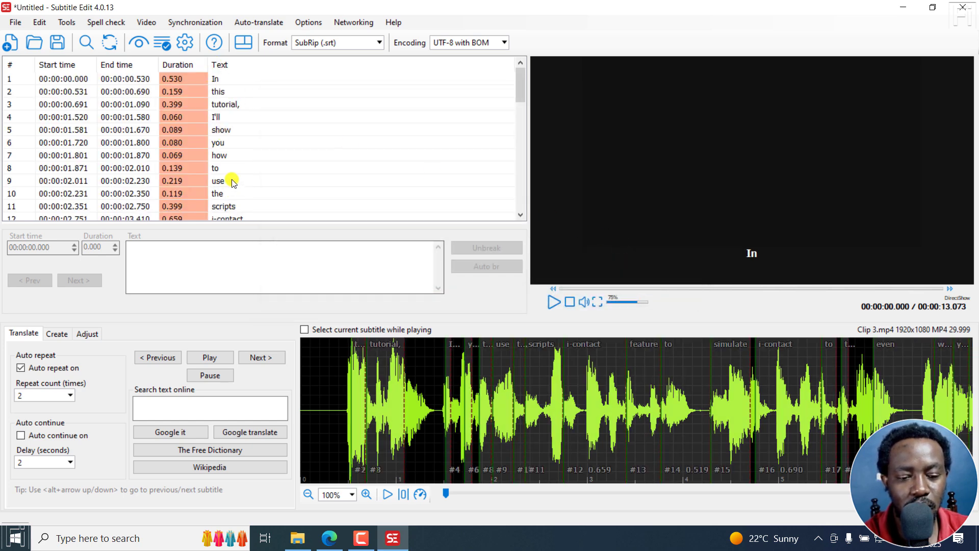
{"action": "left_click", "coordinate": [343, 402]}
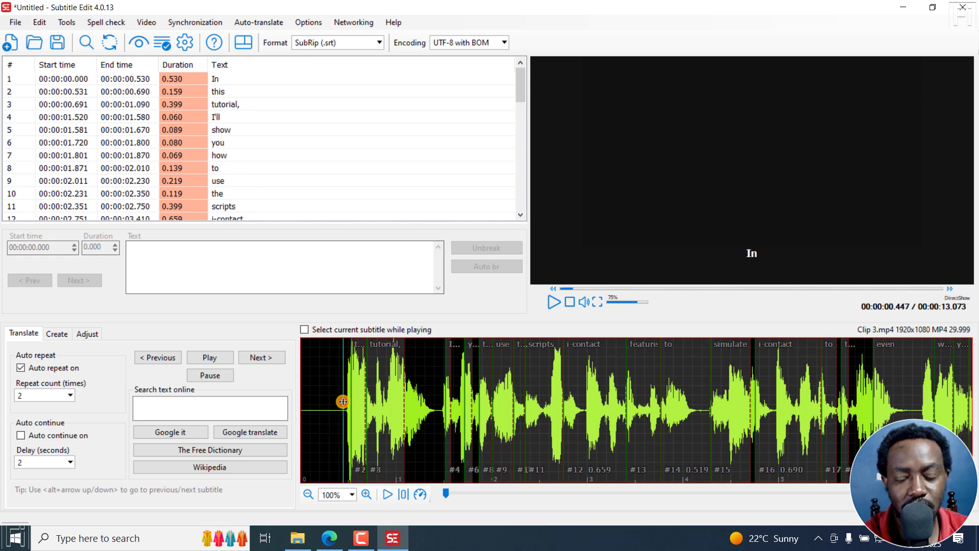
{"action": "key", "text": "space"}
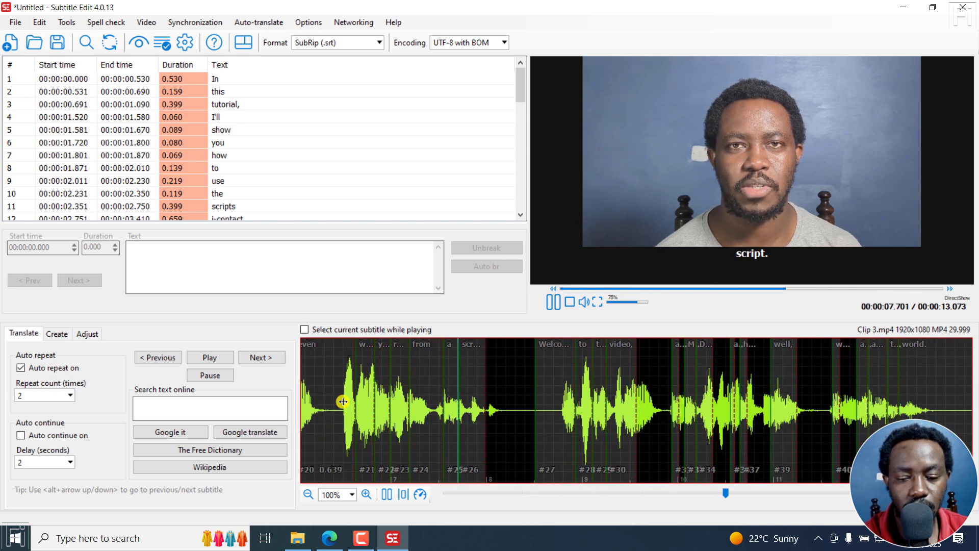
{"action": "key", "text": "space"}
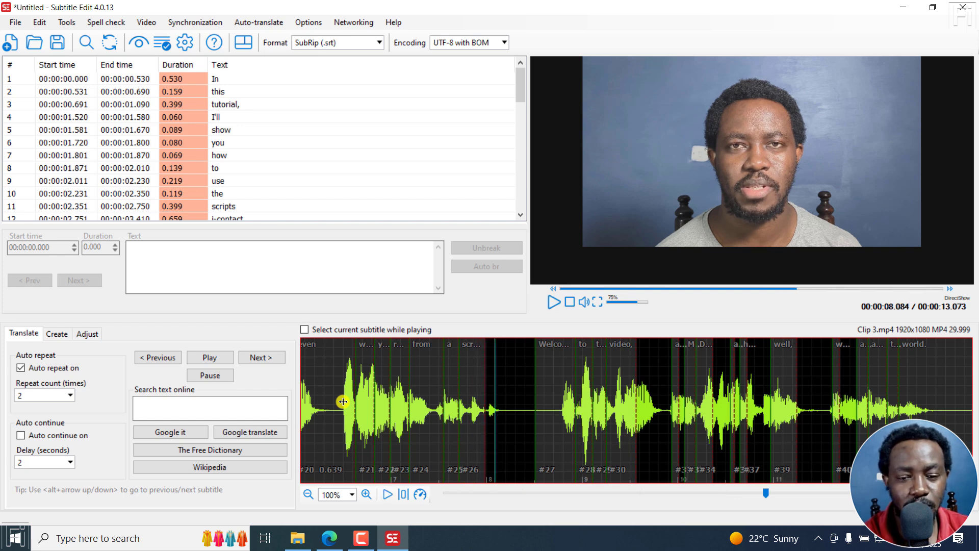
Step: Select subtitle line 11 'scripts', then open File > Save as and close the save dialog unsaved
{"action": "left_click", "coordinate": [225, 207]}
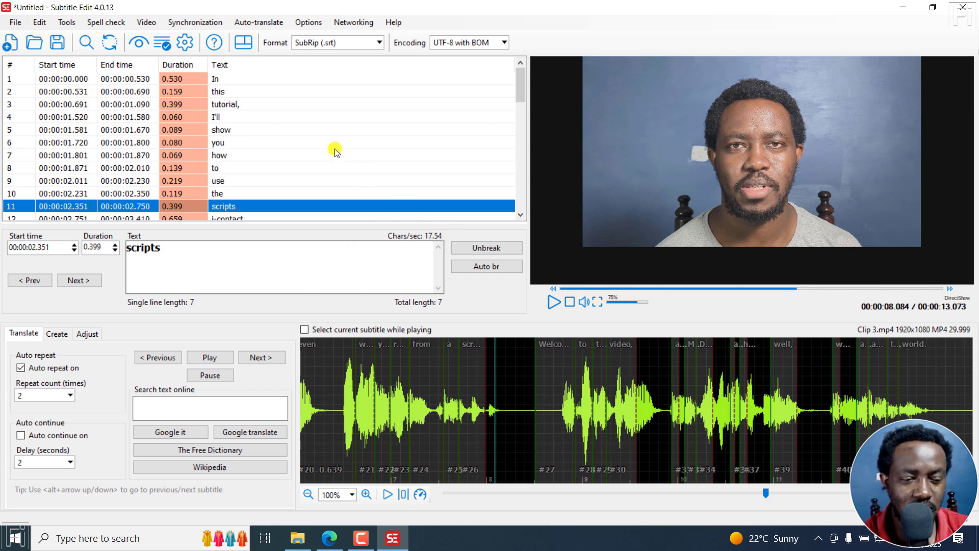
{"action": "left_click", "coordinate": [15, 22]}
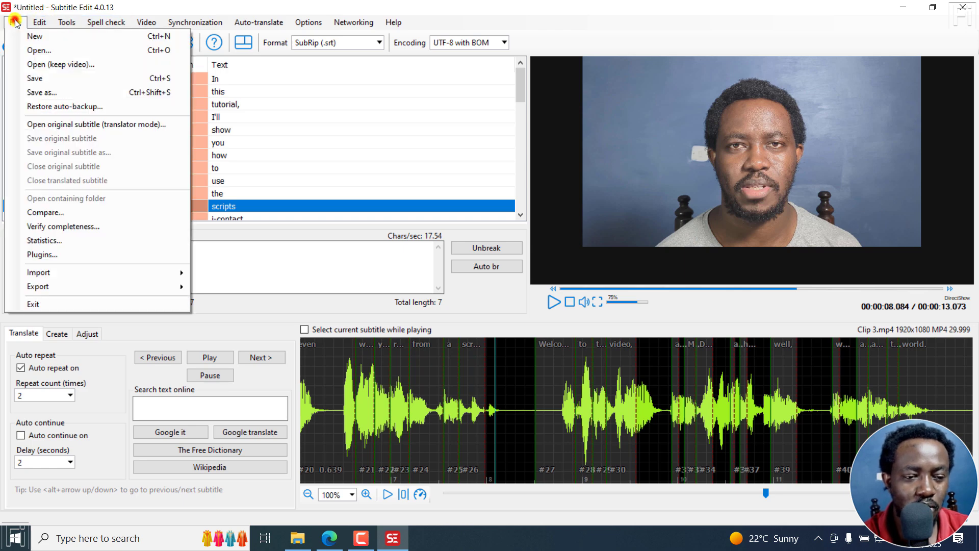
{"action": "left_click", "coordinate": [56, 93]}
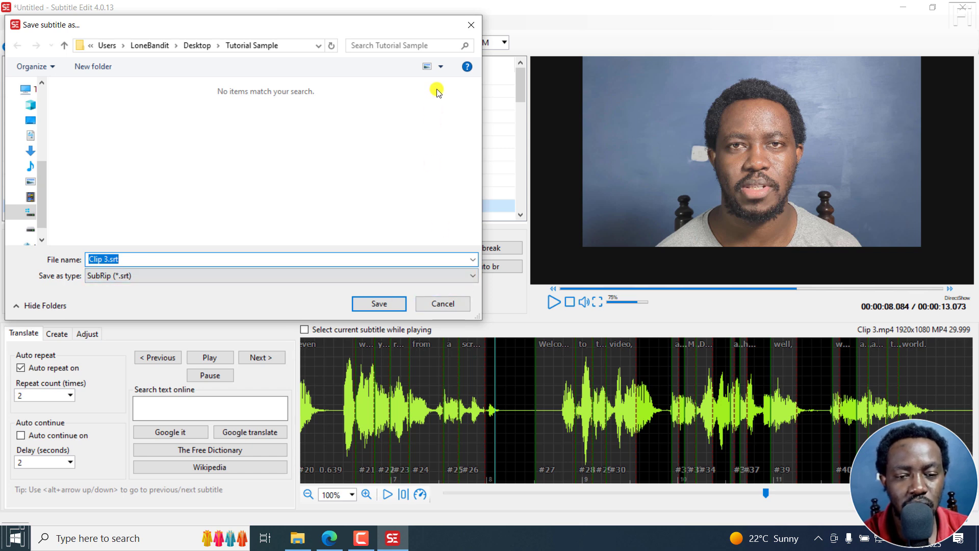
{"action": "left_click", "coordinate": [474, 26]}
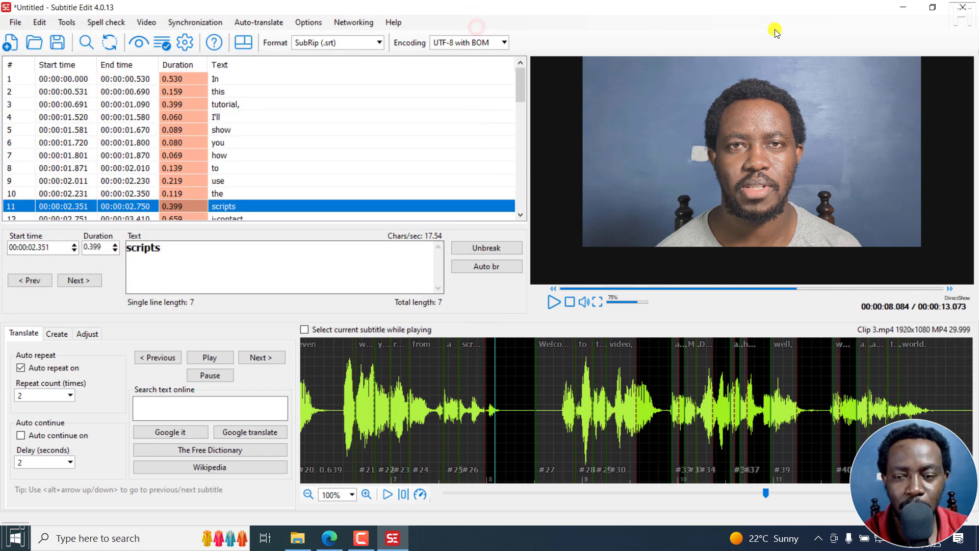
Step: Minimise Subtitle Edit and bring up the Buzz releases page in Edge, scrolled to the top
{"action": "left_click", "coordinate": [901, 8]}
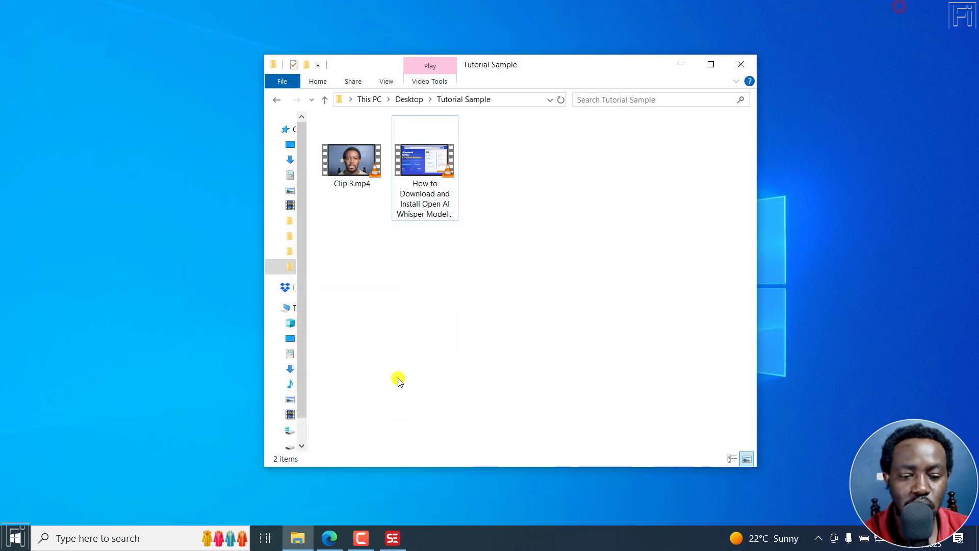
{"action": "left_click", "coordinate": [339, 545]}
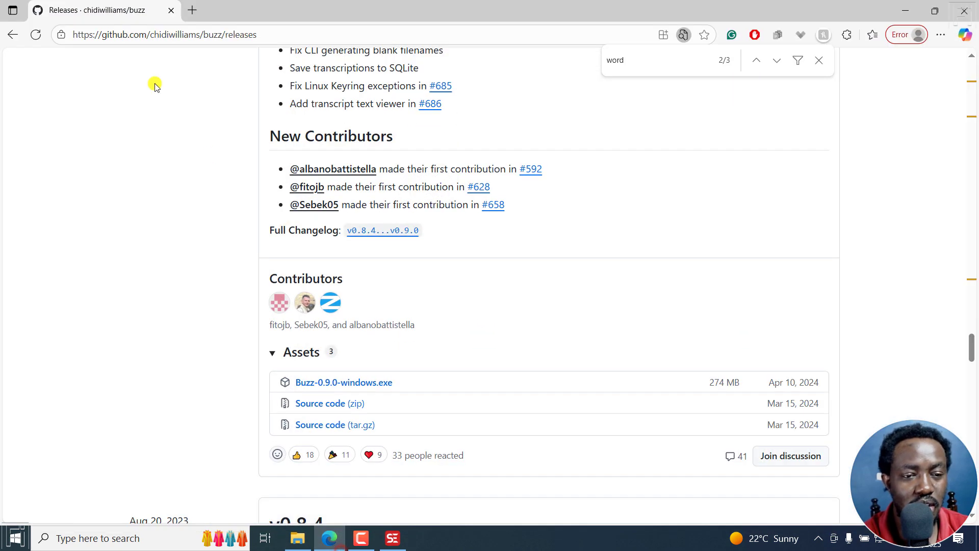
{"action": "key", "text": "Home"}
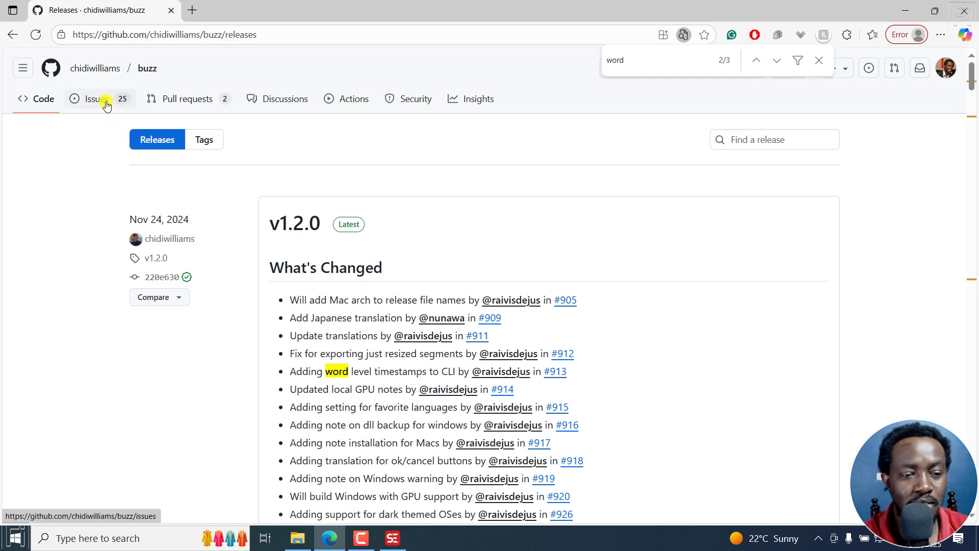
Step: Open the buzz repository home and scroll its README to the Windows install instructions
{"action": "left_click", "coordinate": [53, 108]}
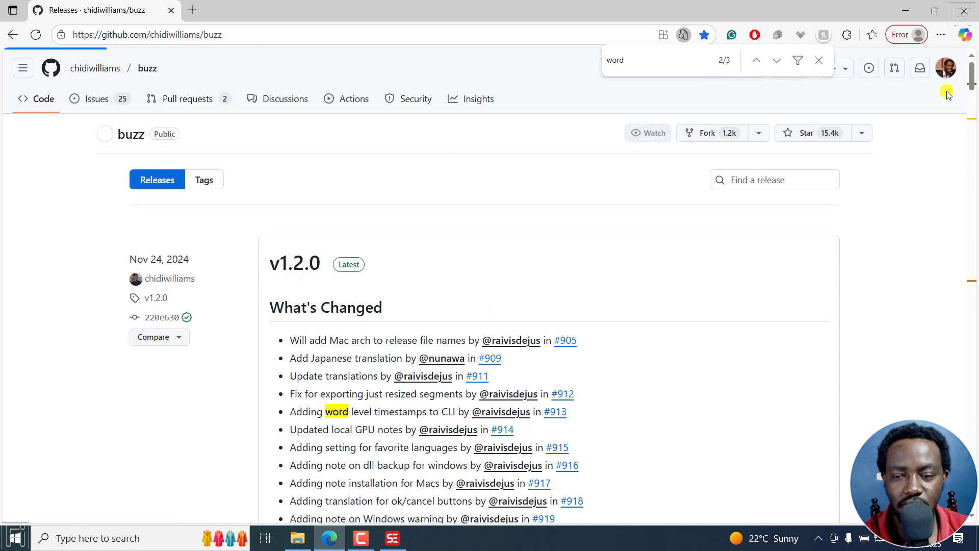
{"action": "left_click_drag", "start_coordinate": [976, 60], "coordinate": [975, 247]}
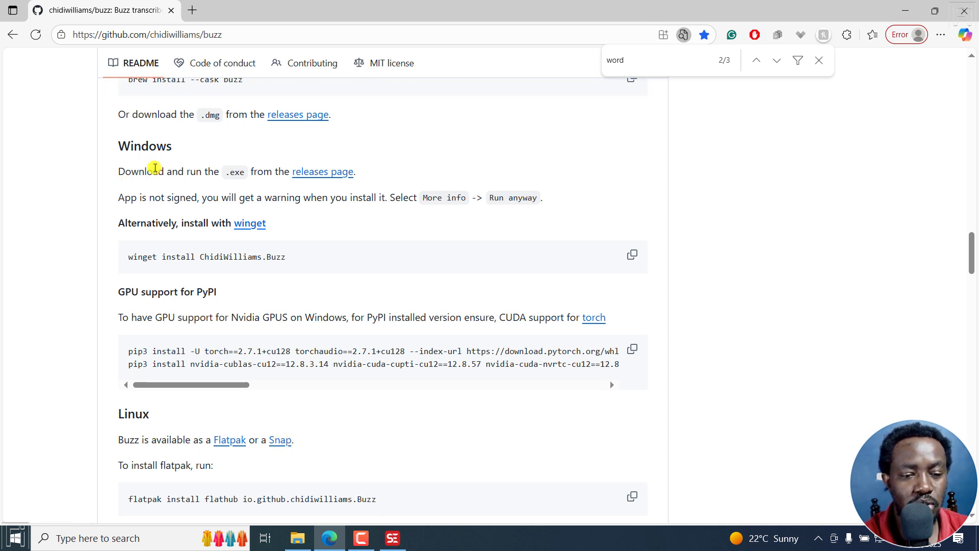
{"action": "scroll", "coordinate": [155, 168], "scroll_direction": "up", "scroll_amount": 2}
{"action": "scroll", "coordinate": [154, 169], "scroll_direction": "up", "scroll_amount": 3}
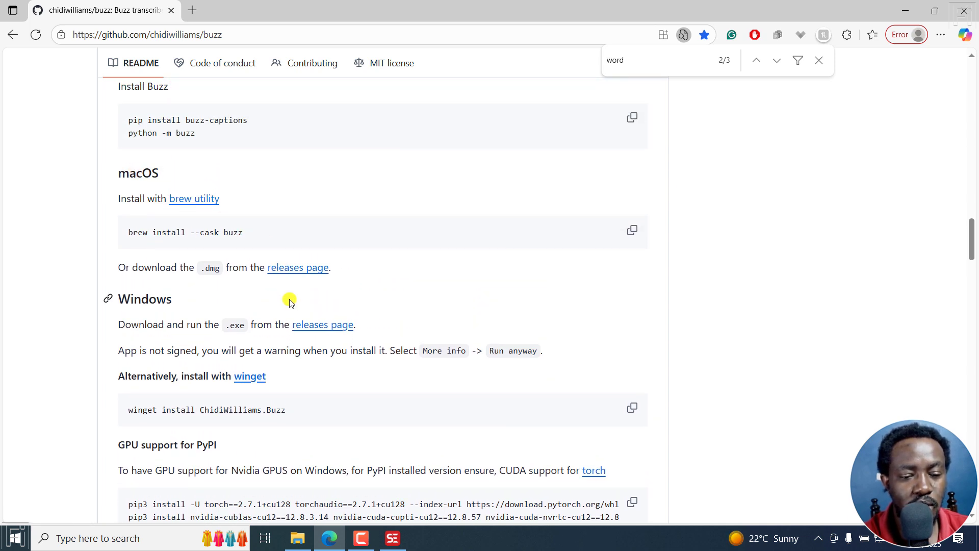
{"action": "key", "text": "Home"}
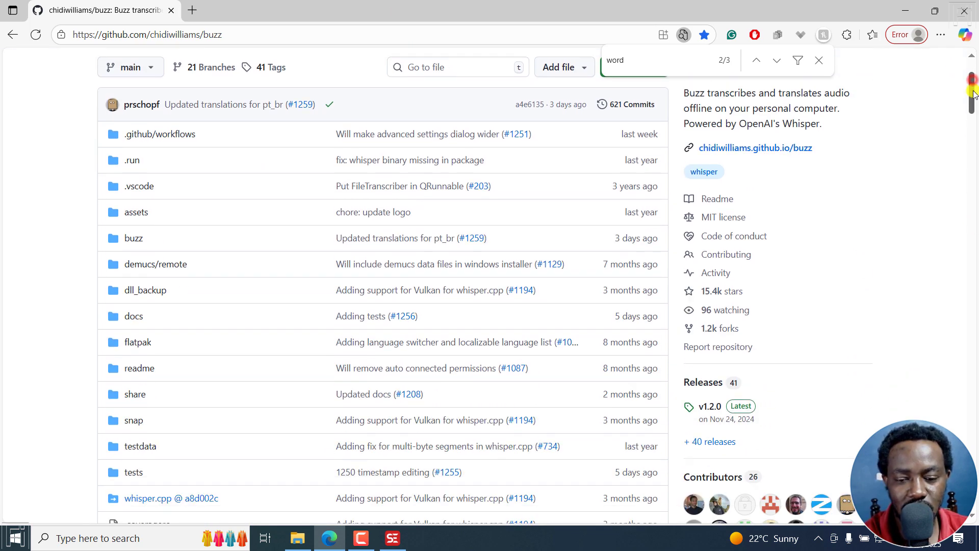
{"action": "left_click_drag", "start_coordinate": [973, 94], "coordinate": [973, 95]}
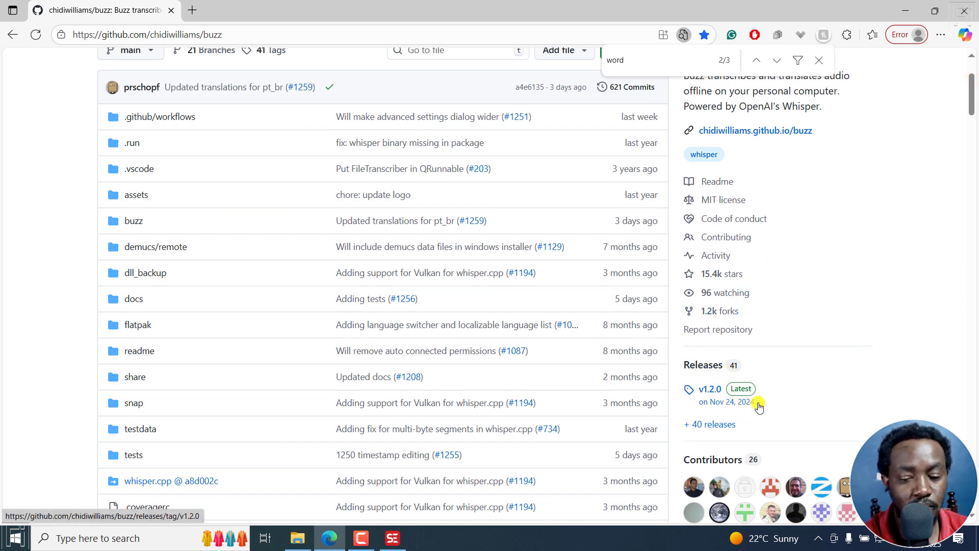
Step: Open the buzz Releases list and scroll from v1.2.0 down to v0.9.0 (Mar 15, 2024)
{"action": "left_click", "coordinate": [704, 368]}
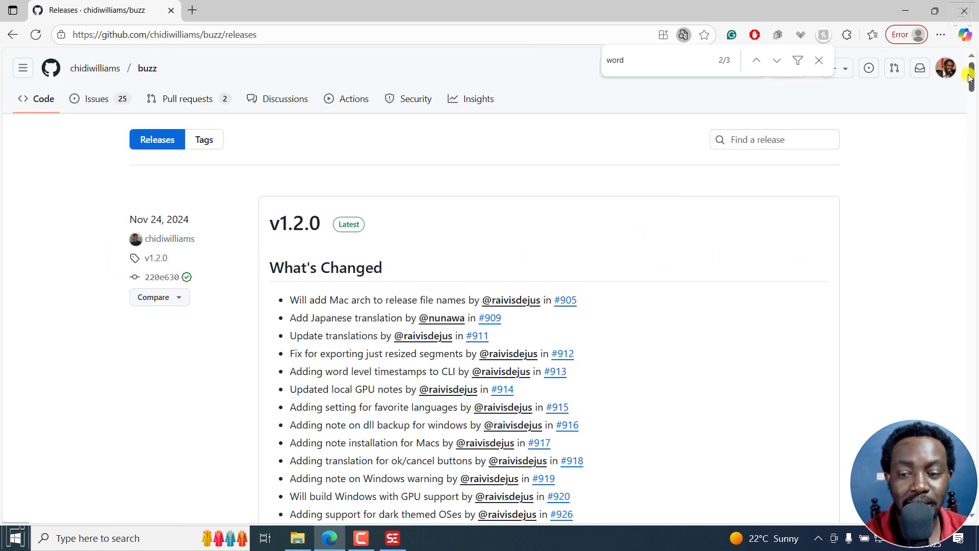
{"action": "left_click_drag", "start_coordinate": [971, 74], "coordinate": [975, 325]}
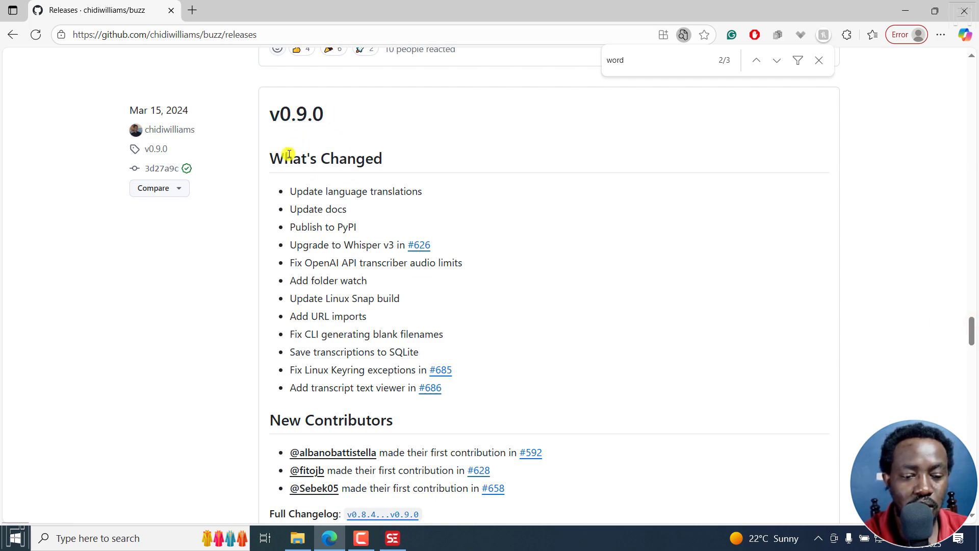
Step: Minimise the browser, launch Buzz from Recent, and select the earlier Whisper (Tiny) transcription
{"action": "left_click", "coordinate": [905, 10]}
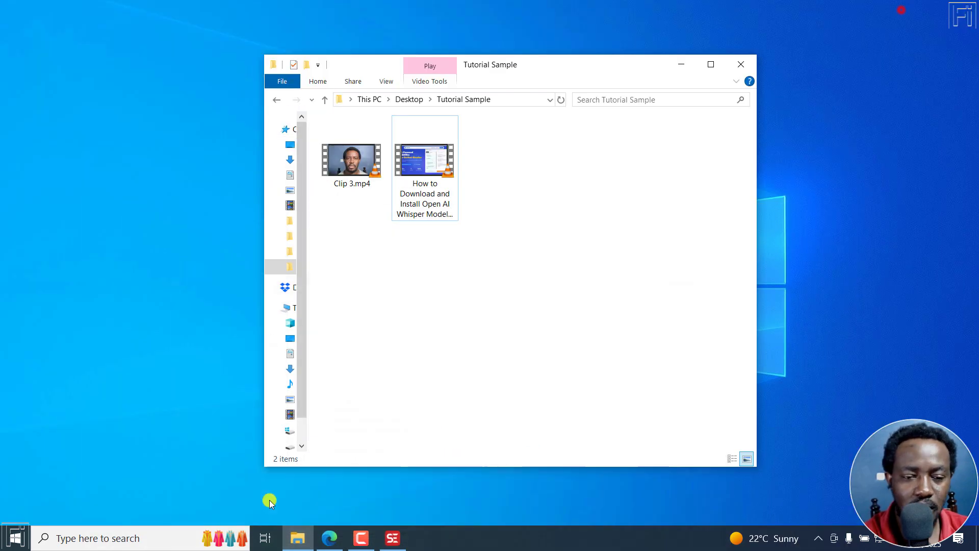
{"action": "left_click", "coordinate": [88, 541]}
{"action": "left_click", "coordinate": [127, 260]}
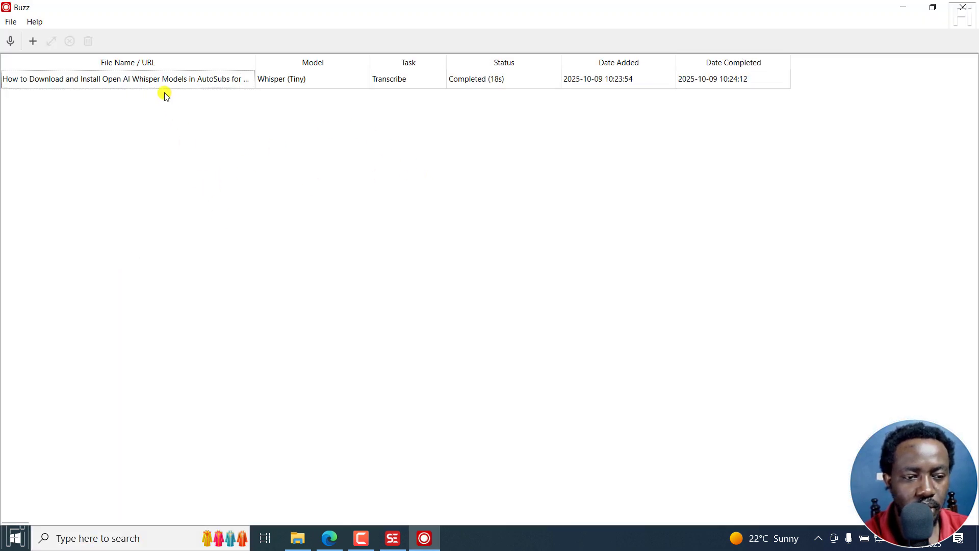
{"action": "left_click", "coordinate": [122, 81]}
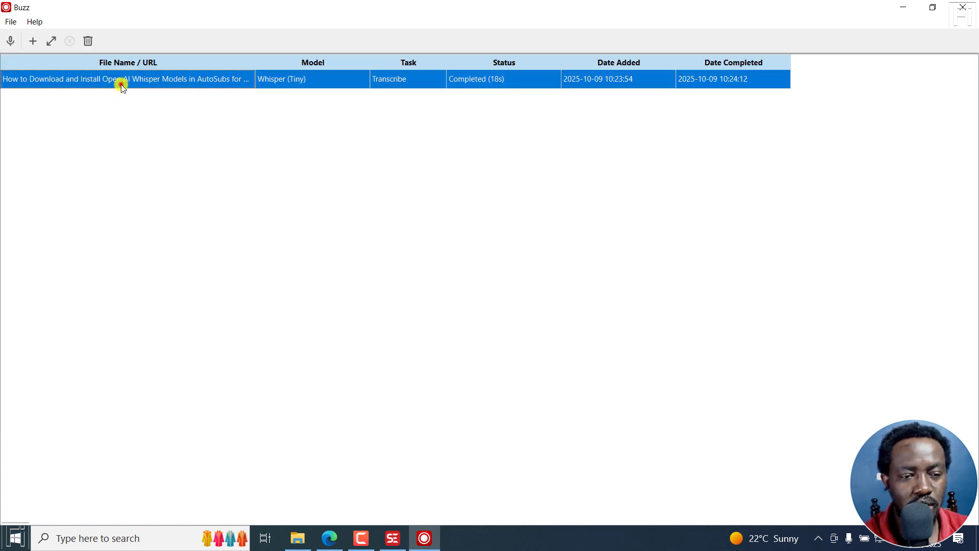
Step: Delete the old Whisper (Tiny) transcription from history and restore the Buzz window to full screen
{"action": "left_click", "coordinate": [90, 42]}
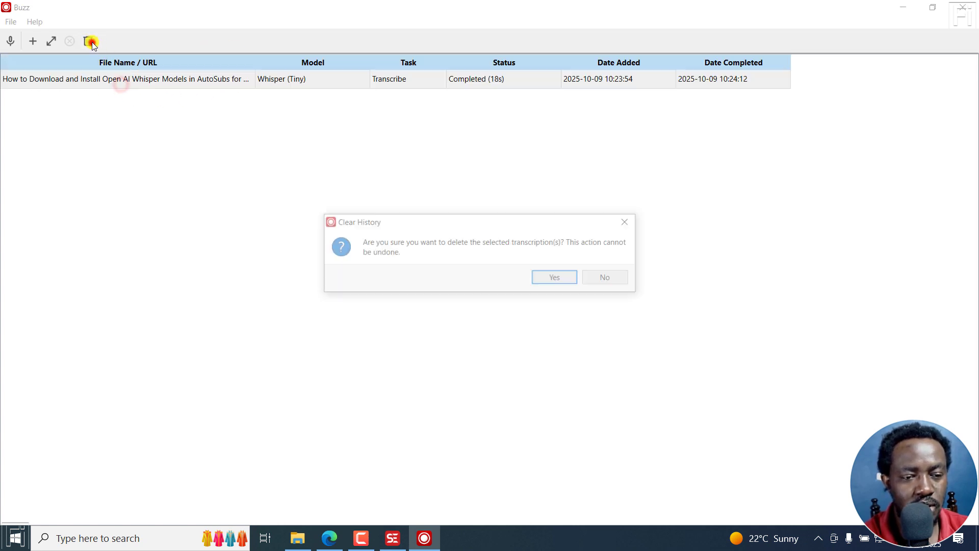
{"action": "left_click", "coordinate": [554, 278]}
{"action": "left_click_drag", "start_coordinate": [374, 6], "coordinate": [483, 96]}
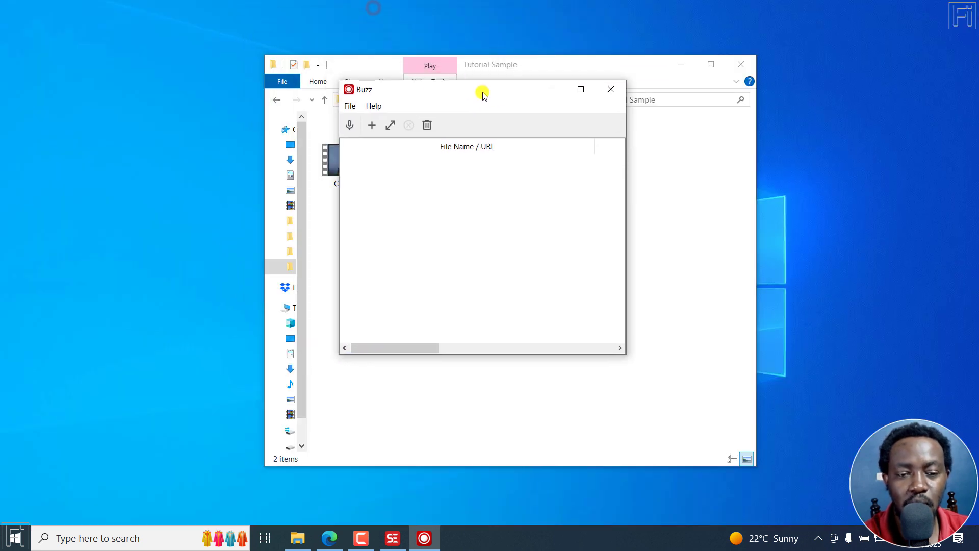
{"action": "left_click", "coordinate": [580, 90]}
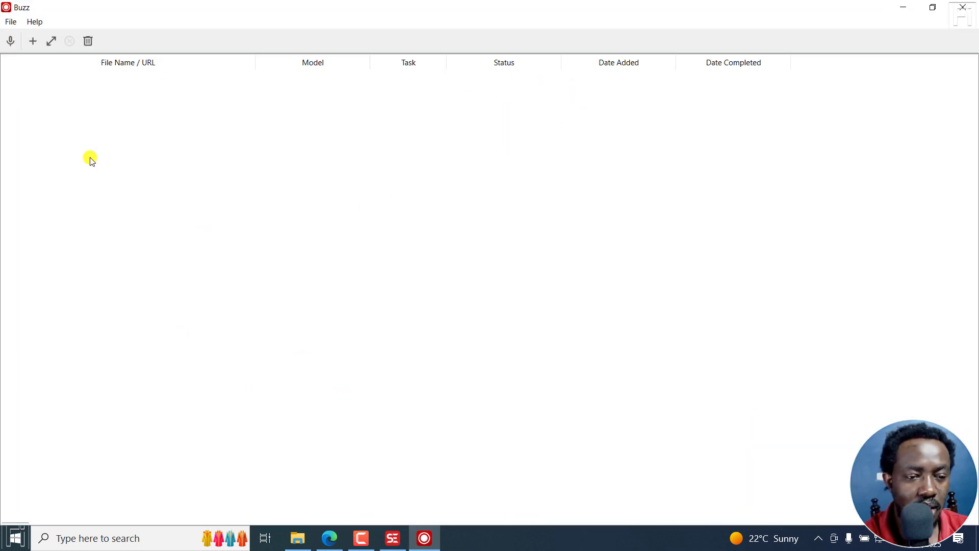
Step: Add Clip 3.mp4 from Desktop > Tutorial Sample, showing All files (*.*) to find it
{"action": "left_click", "coordinate": [33, 43]}
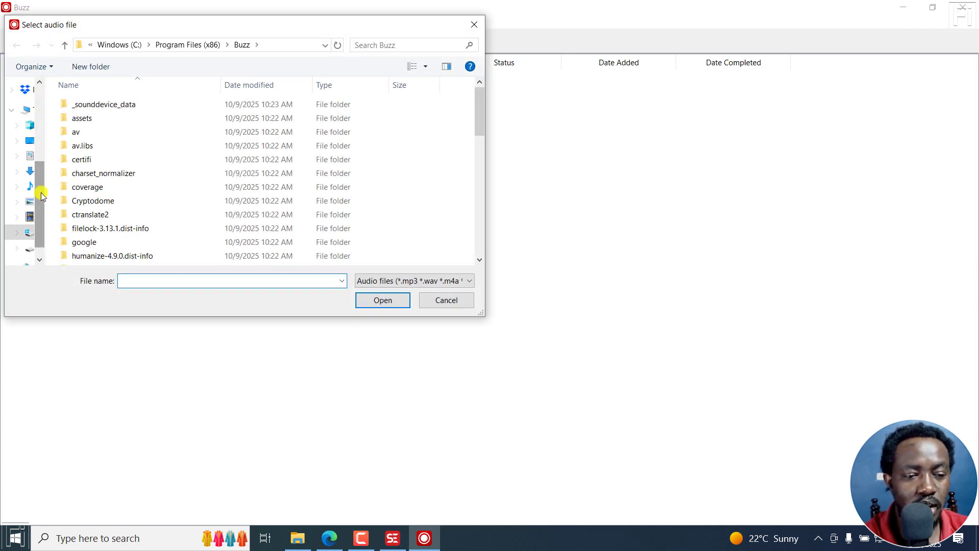
{"action": "left_click_drag", "start_coordinate": [41, 194], "coordinate": [39, 136]}
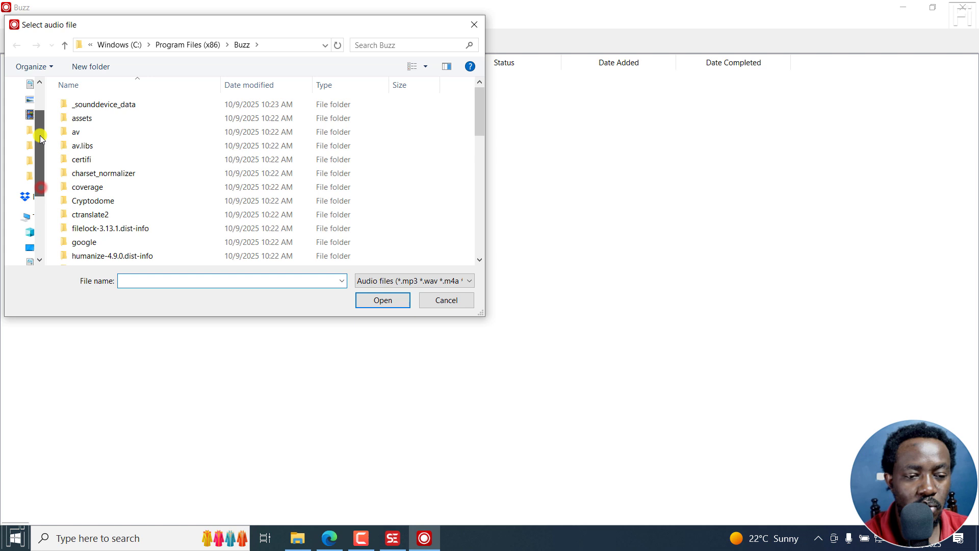
{"action": "left_click", "coordinate": [32, 178]}
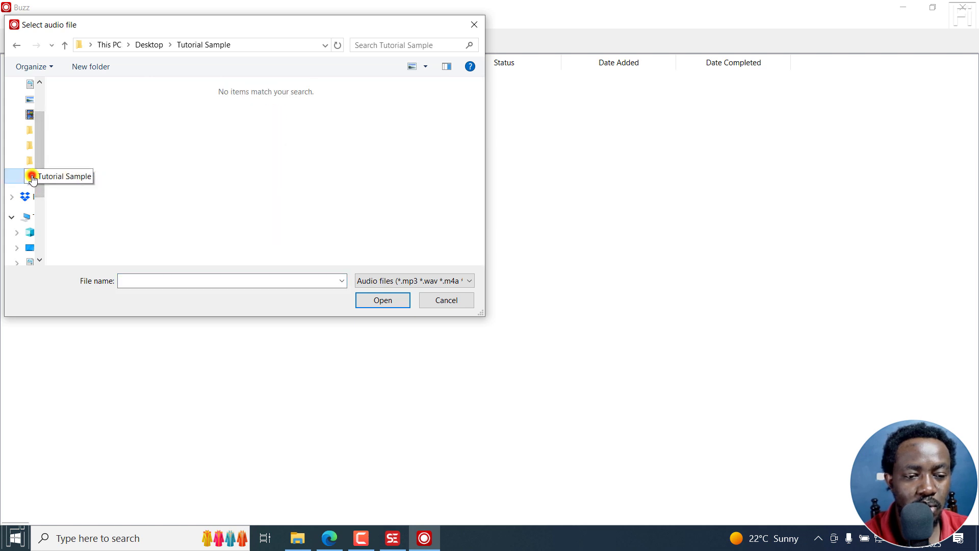
{"action": "left_click", "coordinate": [431, 282]}
{"action": "left_click", "coordinate": [376, 313]}
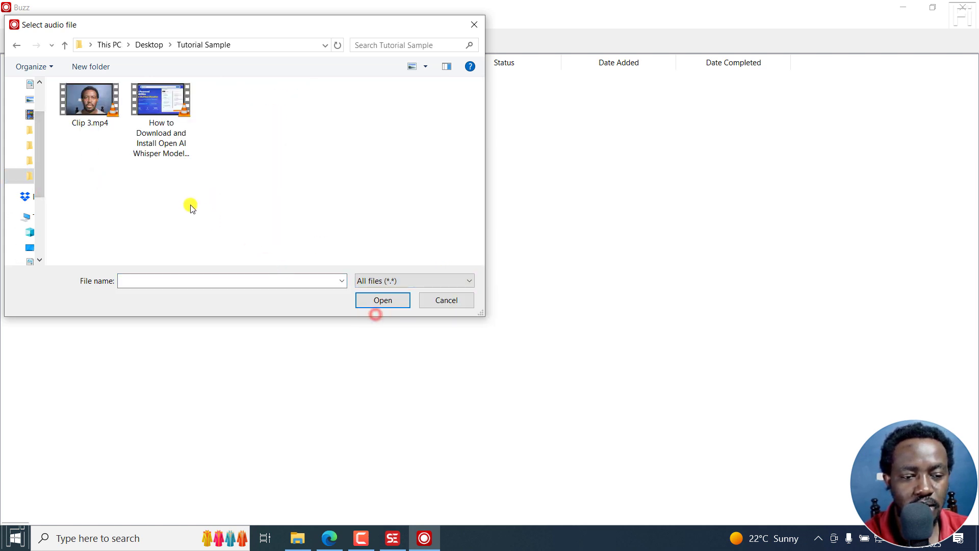
{"action": "left_click", "coordinate": [84, 107]}
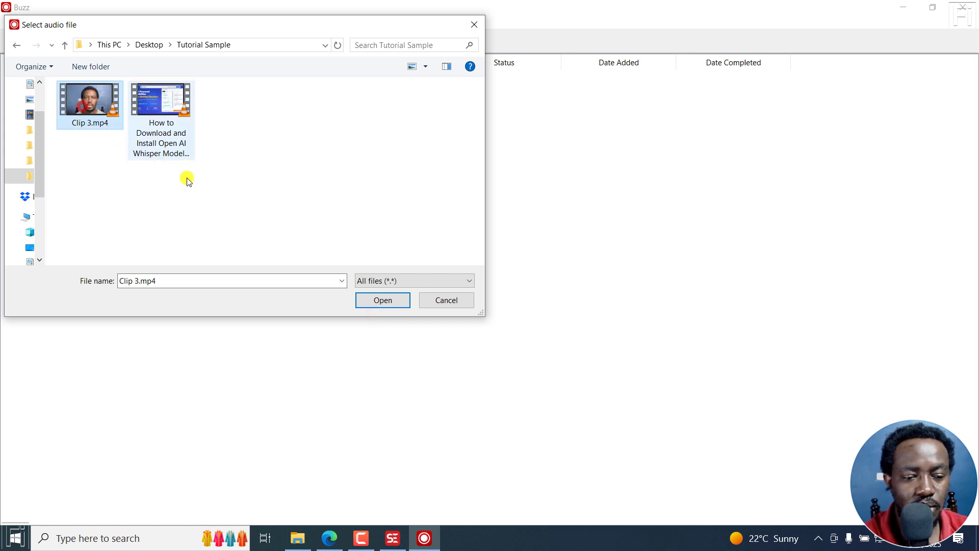
{"action": "left_click", "coordinate": [379, 303]}
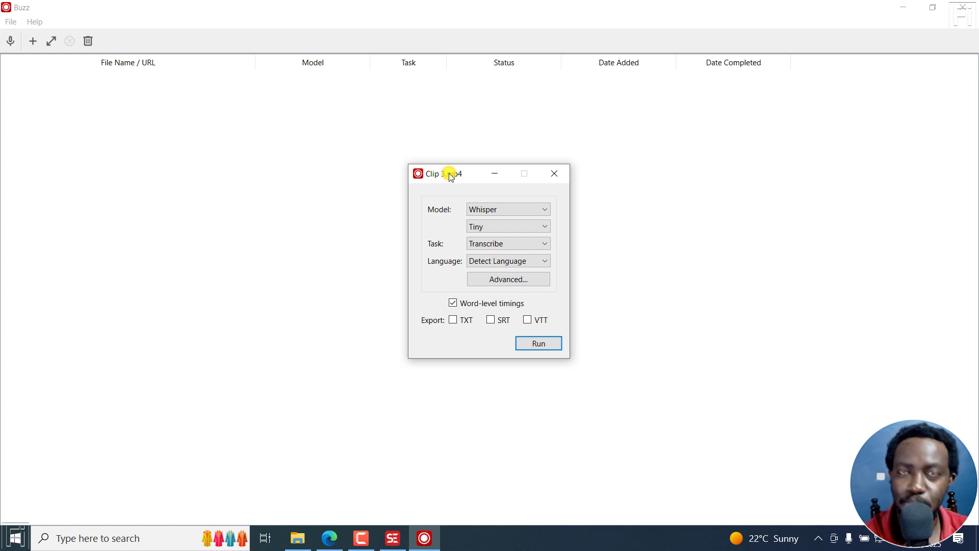
Step: Run a Transcribe task on Clip 3.mp4 with Whisper Tiny and word-level timings enabled
{"action": "left_click", "coordinate": [529, 227]}
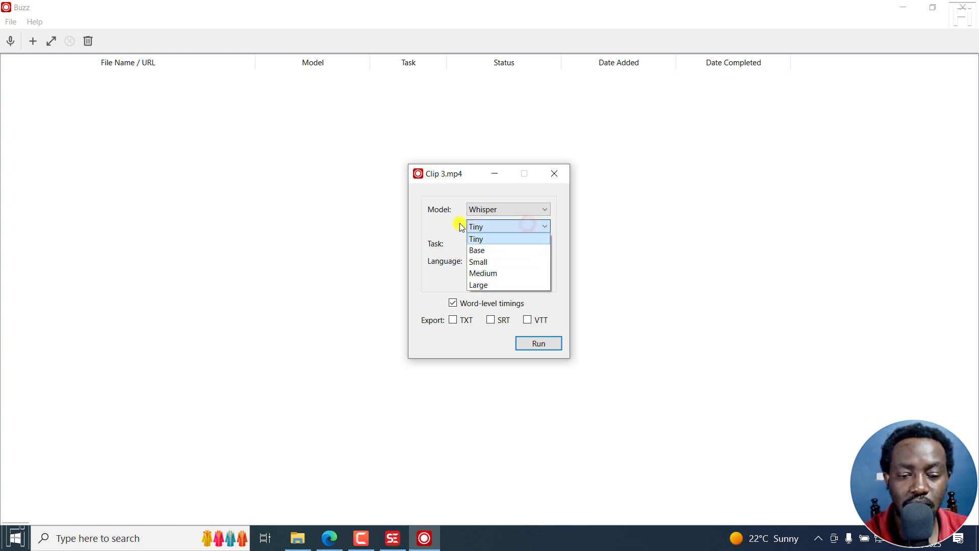
{"action": "left_click", "coordinate": [438, 224]}
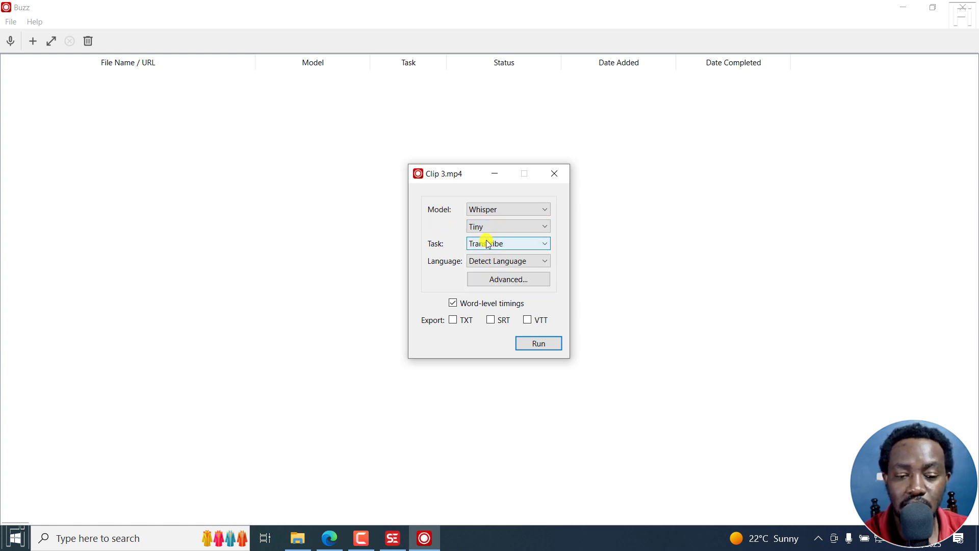
{"action": "left_click", "coordinate": [453, 304]}
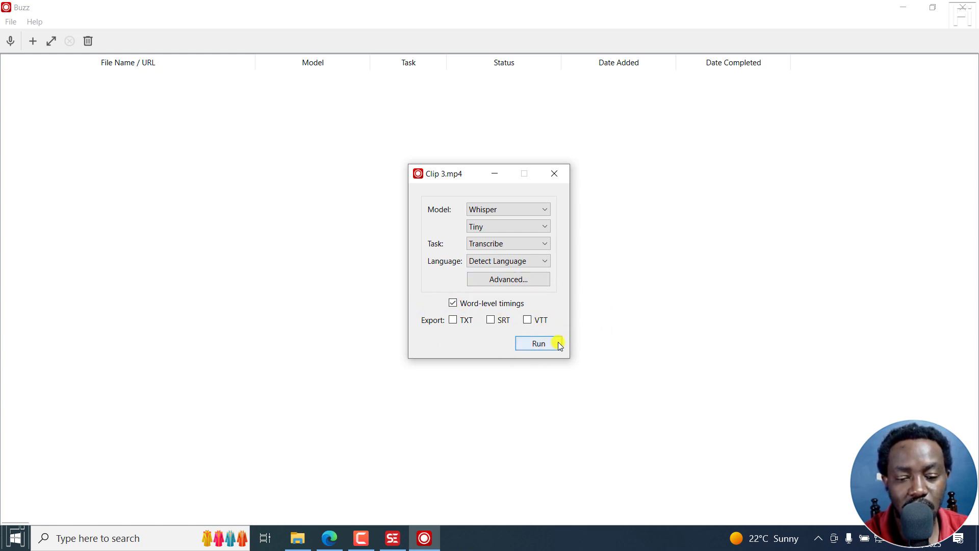
{"action": "left_click", "coordinate": [541, 343]}
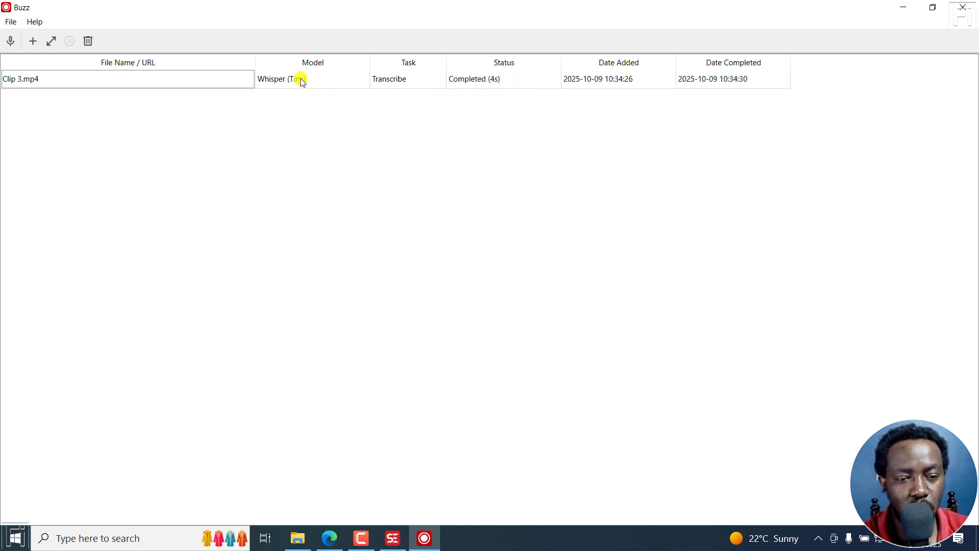
{"action": "left_click", "coordinate": [51, 45]}
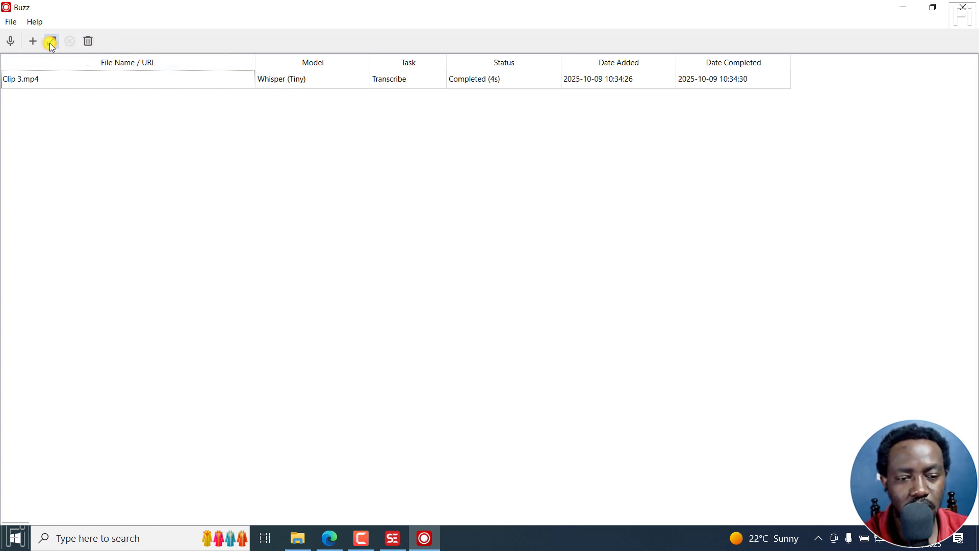
{"action": "double_click", "coordinate": [309, 80]}
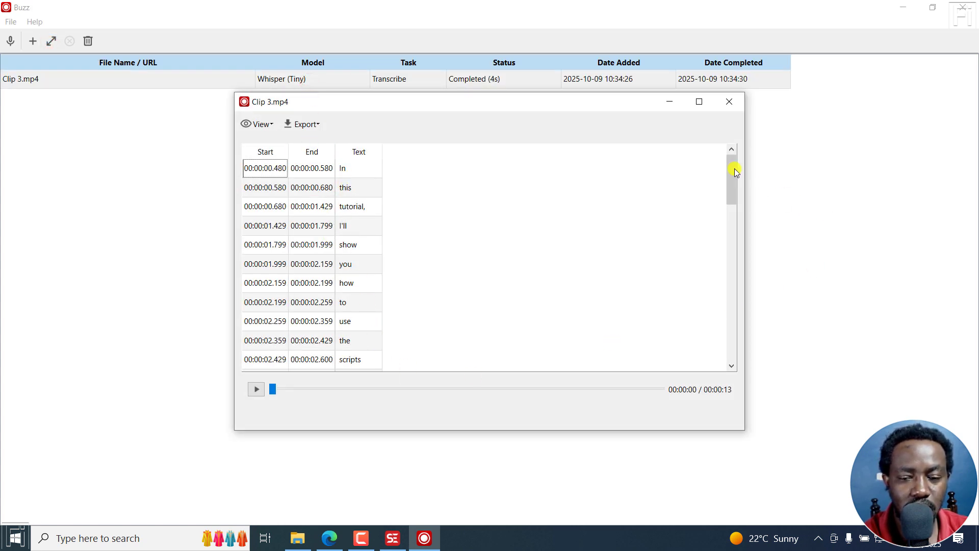
{"action": "left_click_drag", "start_coordinate": [731, 167], "coordinate": [728, 133]}
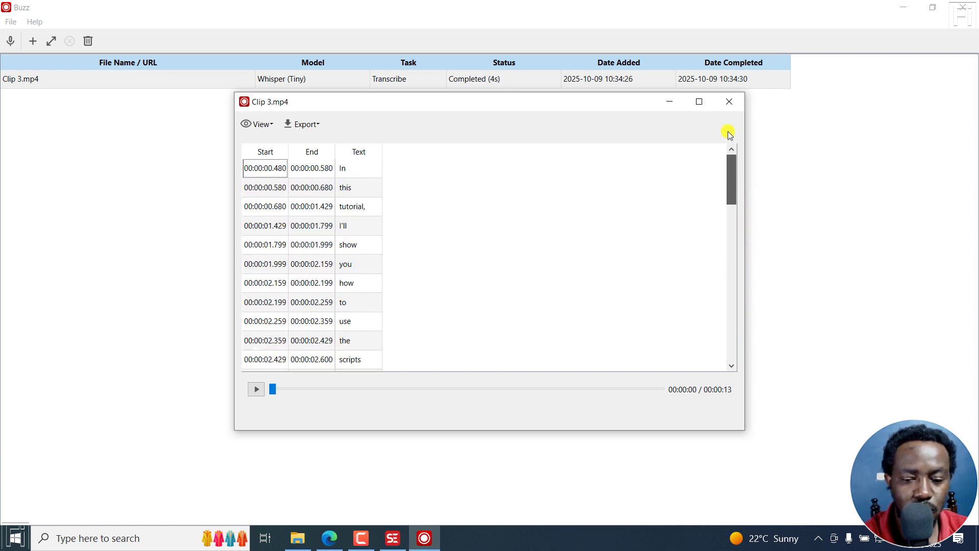
{"action": "left_click", "coordinate": [313, 125]}
{"action": "left_click", "coordinate": [308, 158]}
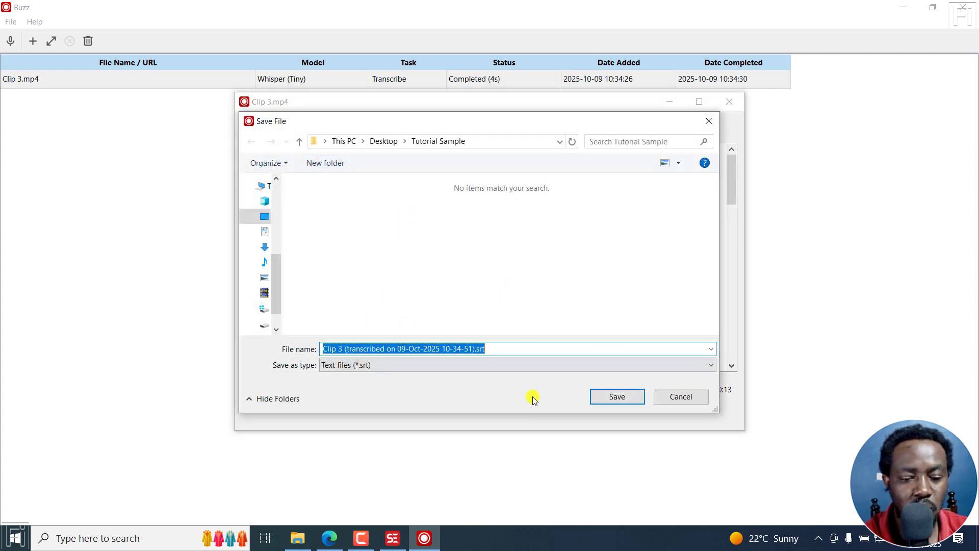
{"action": "left_click", "coordinate": [697, 399]}
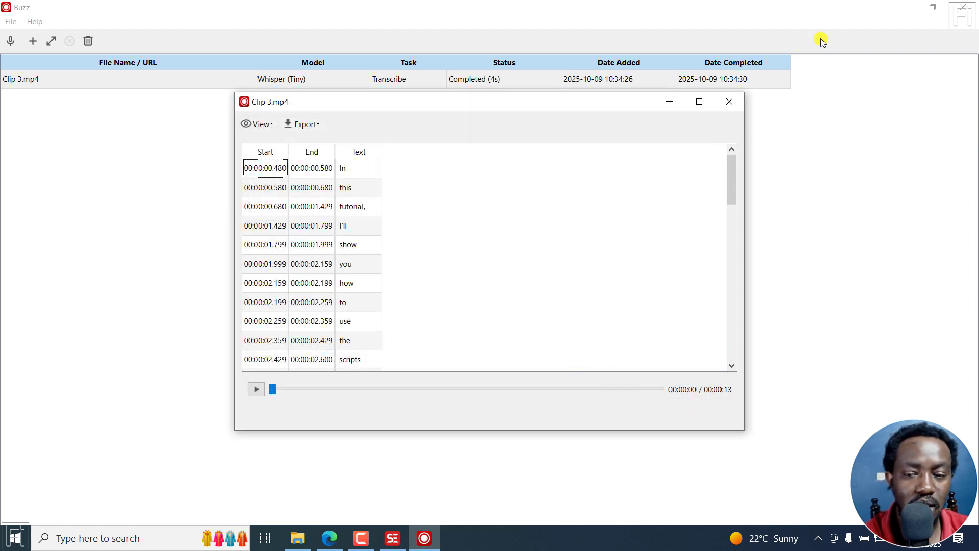
Step: Minimize Buzz and launch AutoSubs from Windows search, maximized to full screen
{"action": "left_click", "coordinate": [903, 7]}
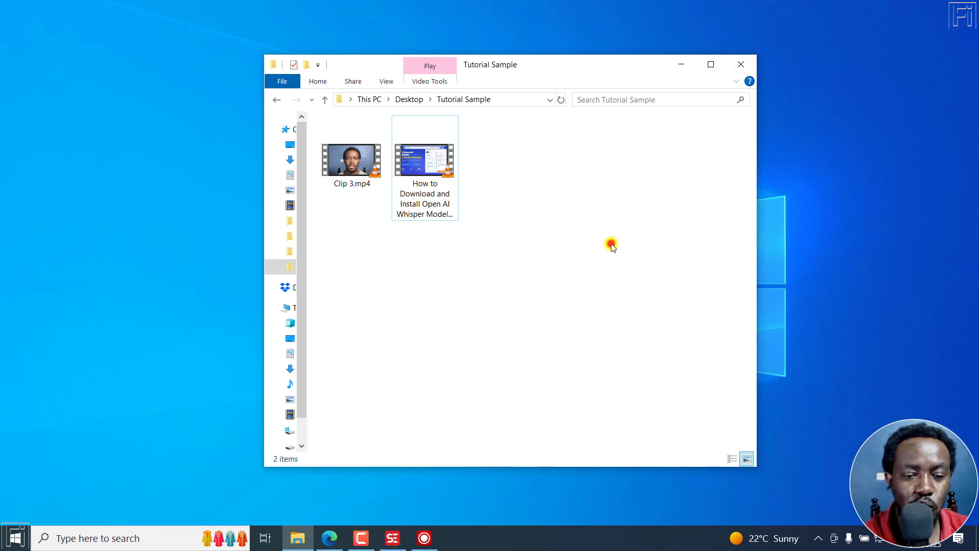
{"action": "left_click", "coordinate": [83, 545]}
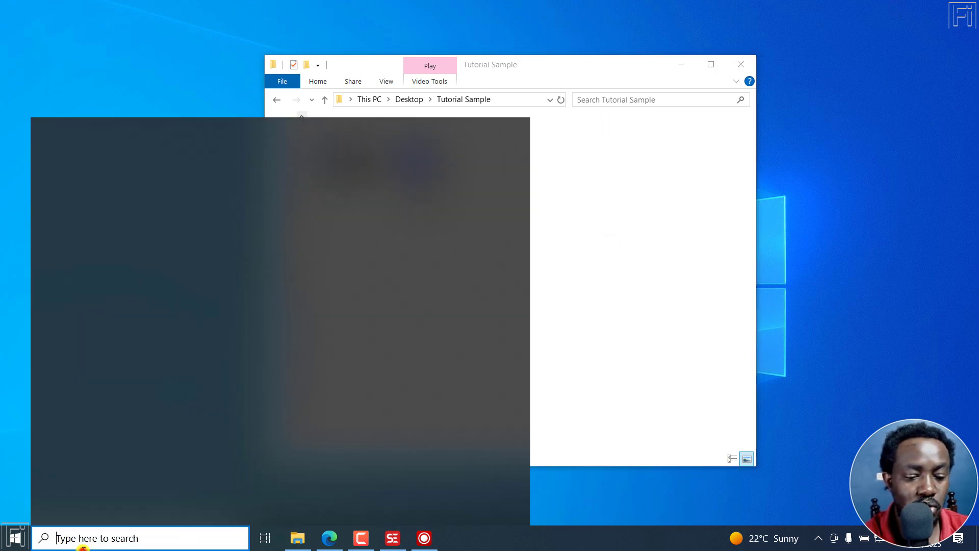
{"action": "left_click", "coordinate": [108, 360]}
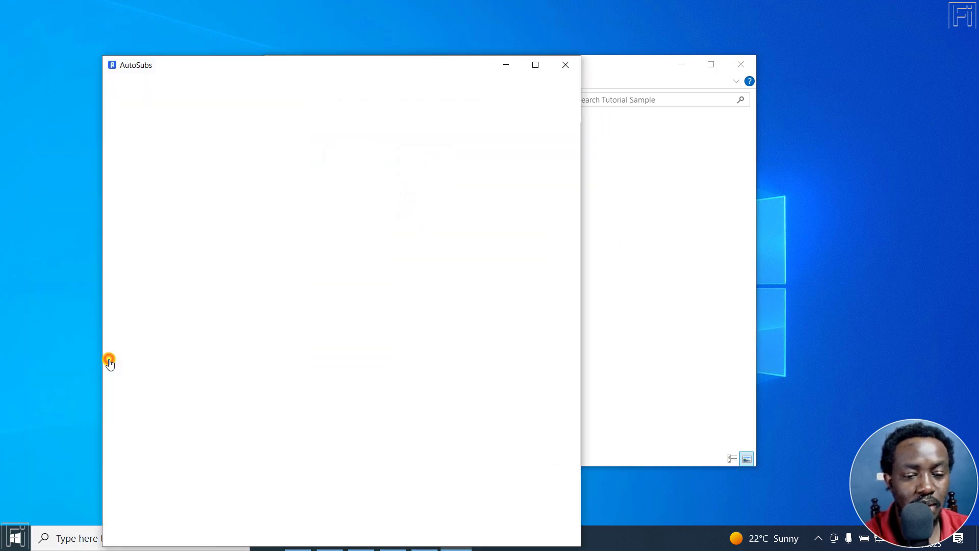
{"action": "left_click", "coordinate": [536, 65]}
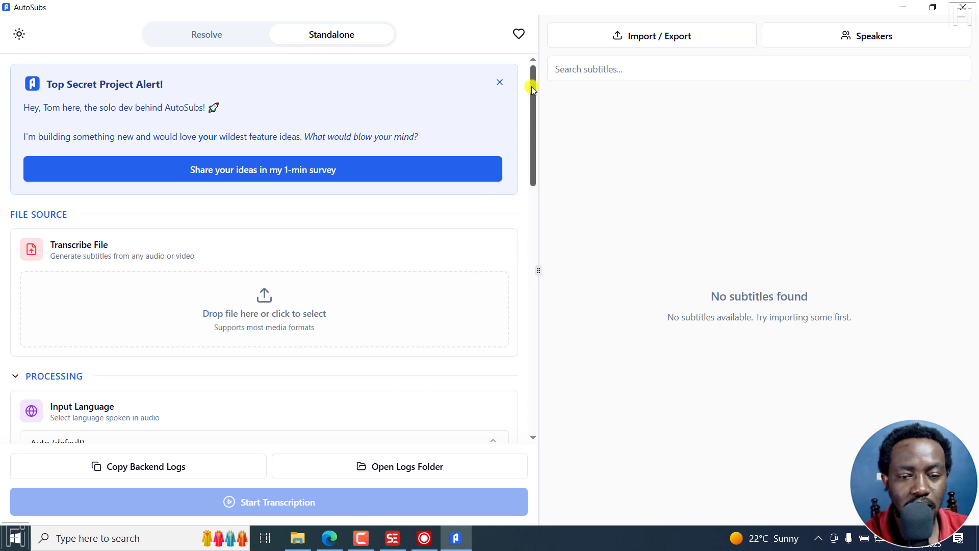
Step: Load the Whisper install tutorial video from the Tutorial Sample folder into AutoSubs
{"action": "left_click", "coordinate": [297, 538]}
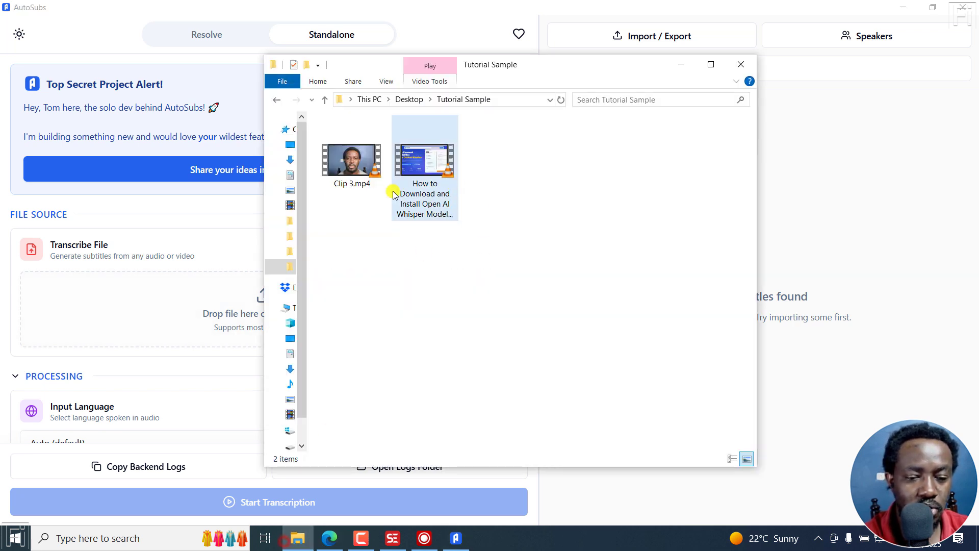
{"action": "left_click", "coordinate": [357, 184]}
{"action": "left_click", "coordinate": [426, 176]}
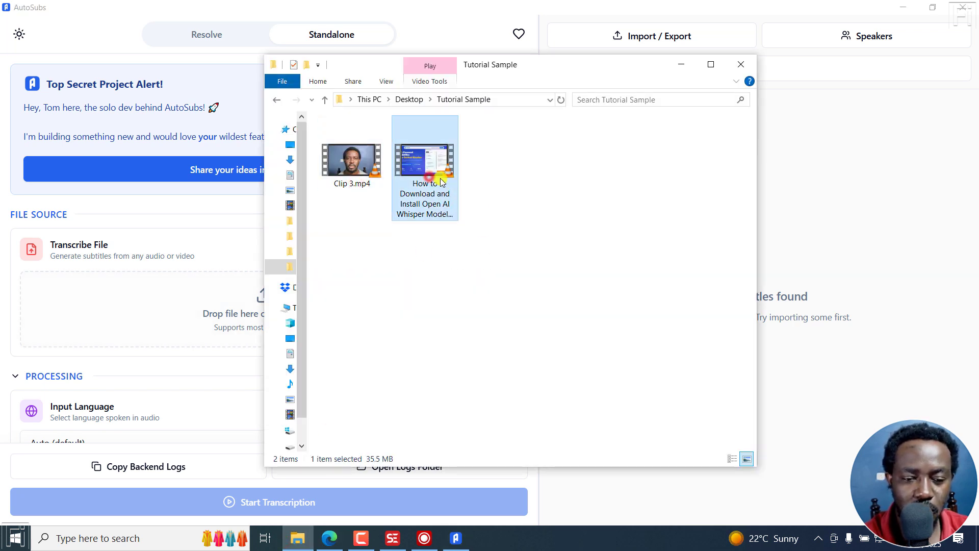
{"action": "left_click_drag", "start_coordinate": [427, 178], "coordinate": [196, 314]}
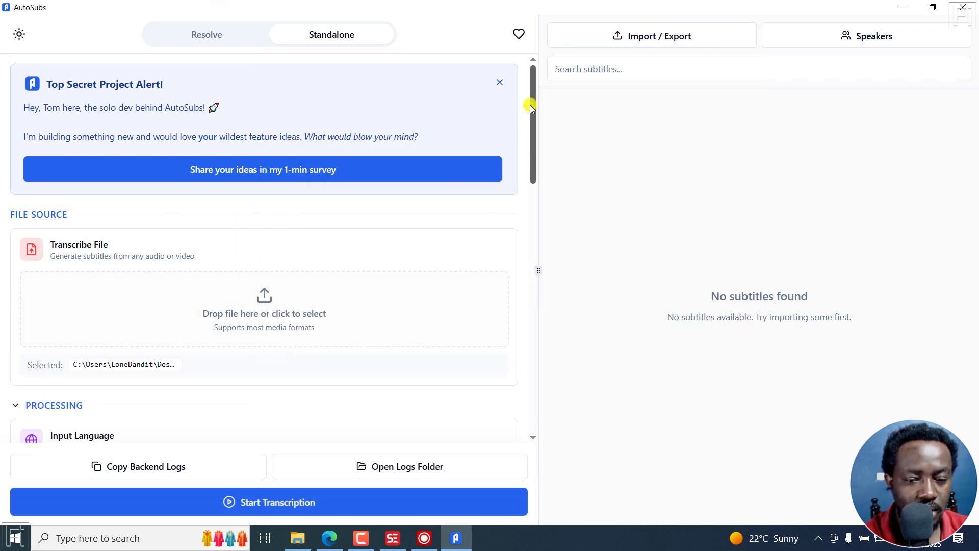
{"action": "left_click_drag", "start_coordinate": [533, 105], "coordinate": [521, 236]}
Step: Switch the AI transcription model from uncached Medium to the cached Base model
{"action": "left_click", "coordinate": [492, 222]}
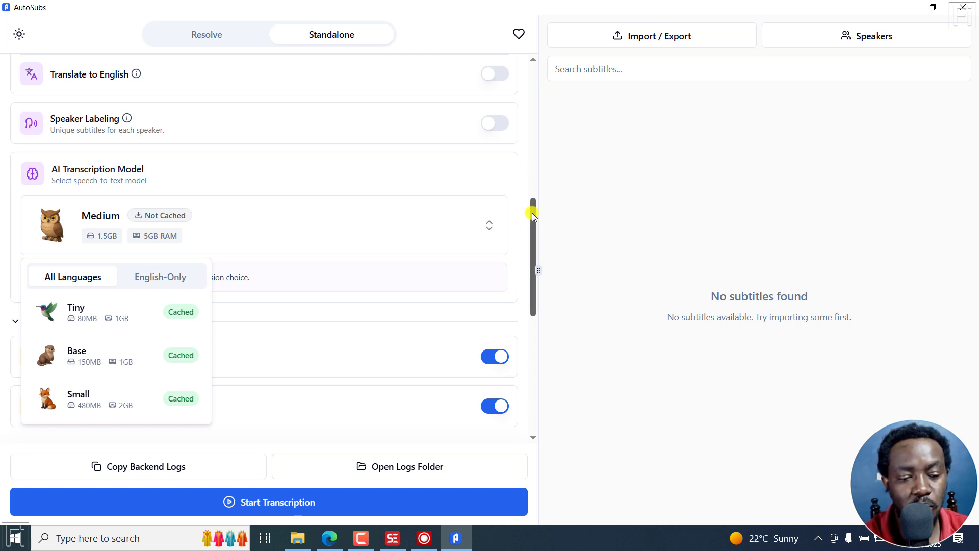
{"action": "left_click", "coordinate": [82, 354]}
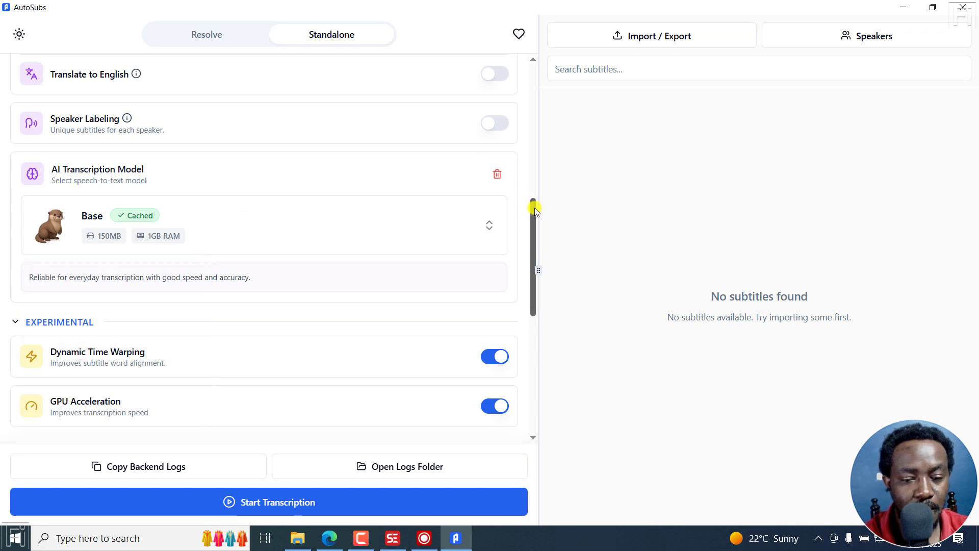
{"action": "left_click_drag", "start_coordinate": [534, 207], "coordinate": [540, 278]}
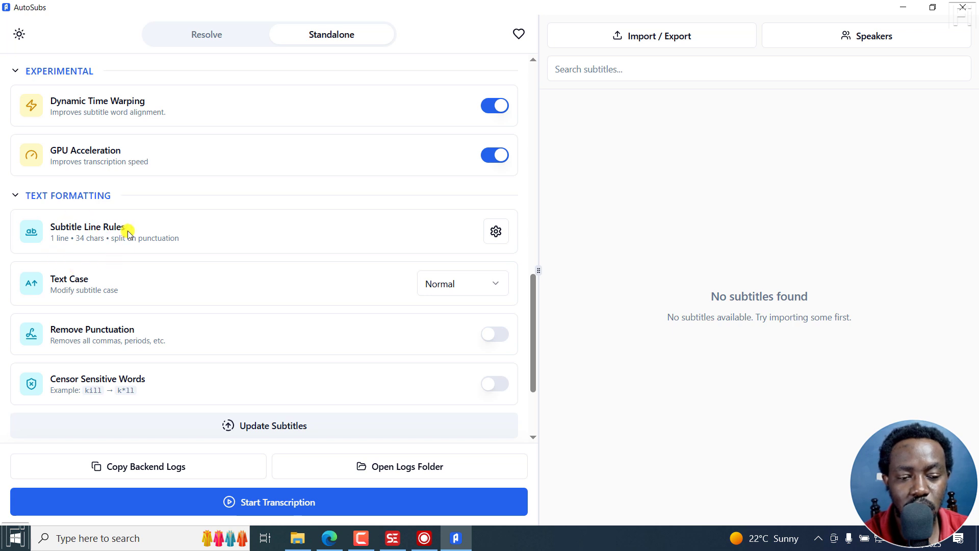
Step: Set the Subtitle Line Rules word limit to 1, giving 1 line • 1 word • 34 chars
{"action": "left_click", "coordinate": [494, 236]}
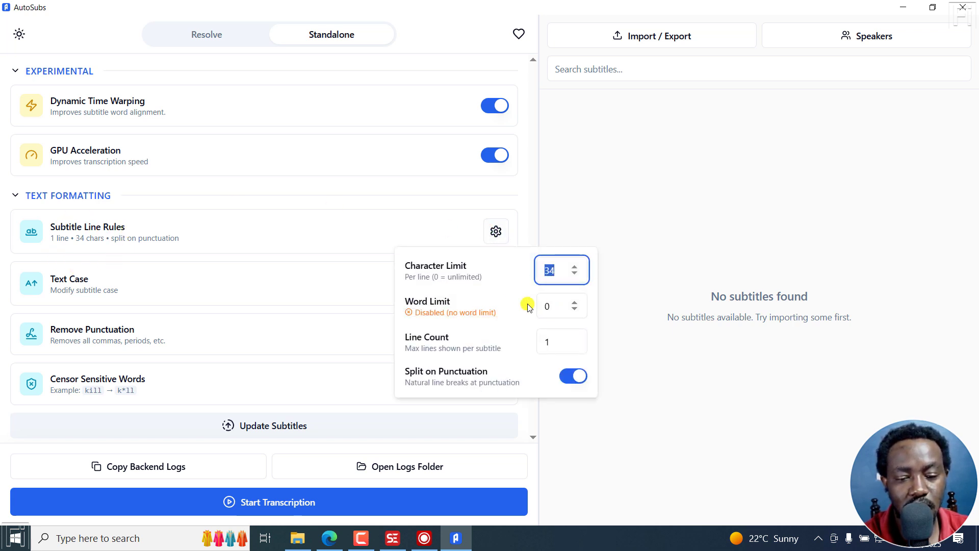
{"action": "left_click", "coordinate": [549, 306]}
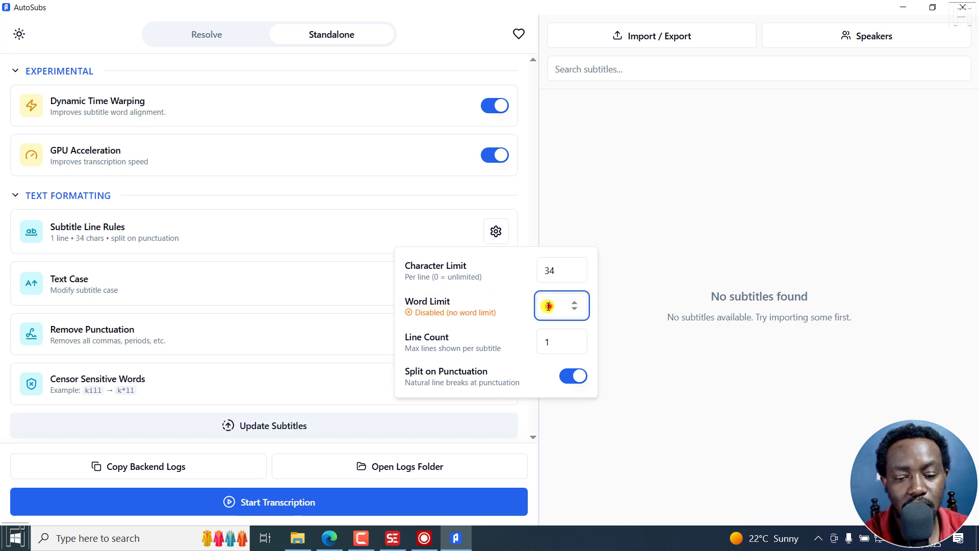
{"action": "type", "text": "1"}
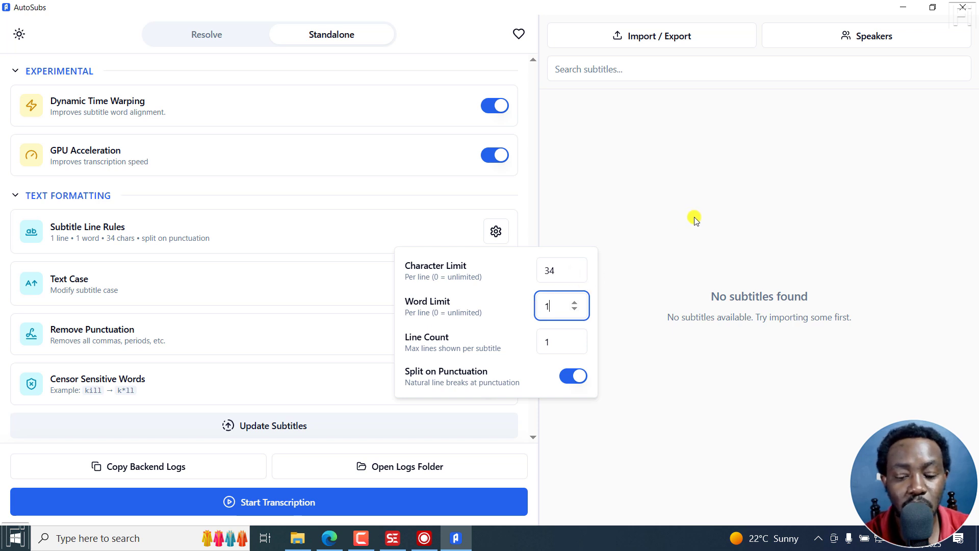
{"action": "key", "text": "BackSpace"}
{"action": "type", "text": "0"}
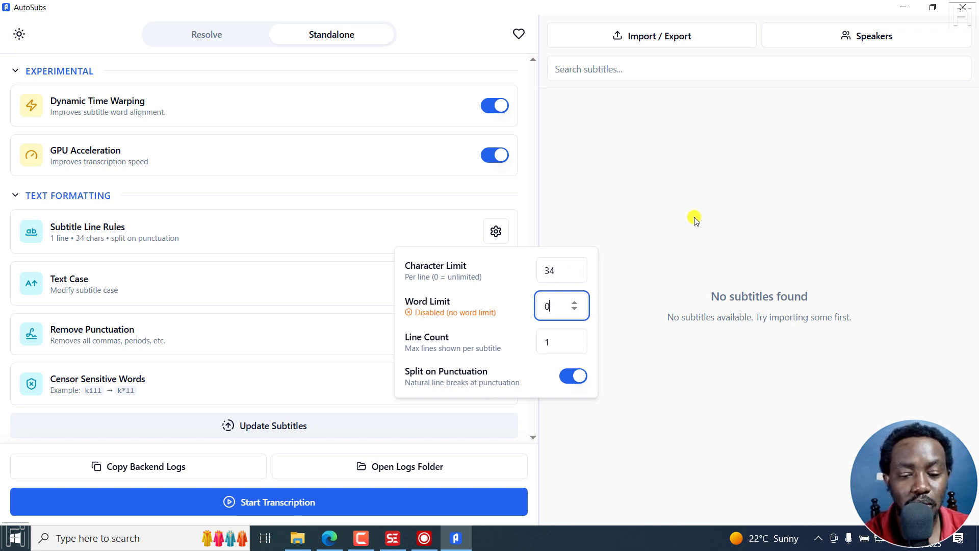
{"action": "type", "text": "2"}
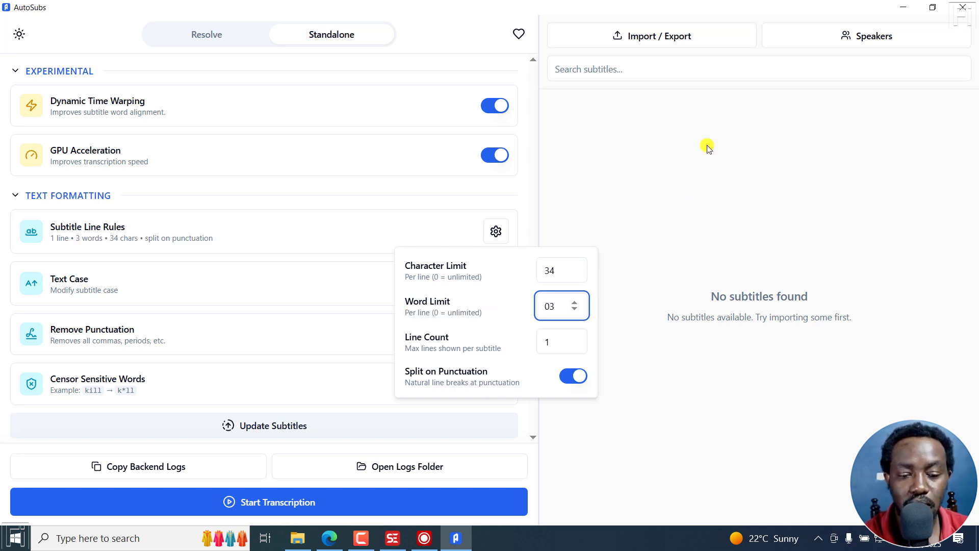
{"action": "key", "text": "BackSpace"}
{"action": "type", "text": "4"}
{"action": "key", "text": "BackSpace"}
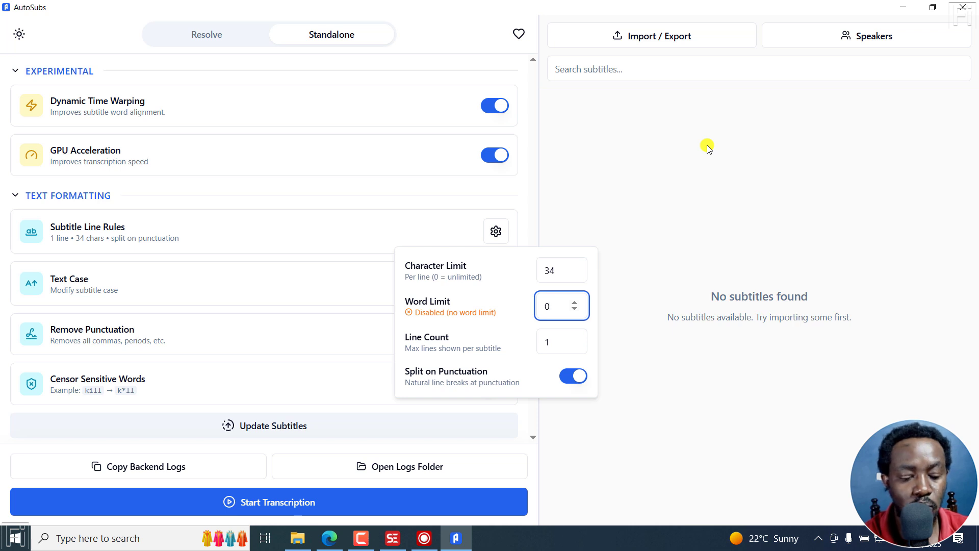
{"action": "type", "text": "1"}
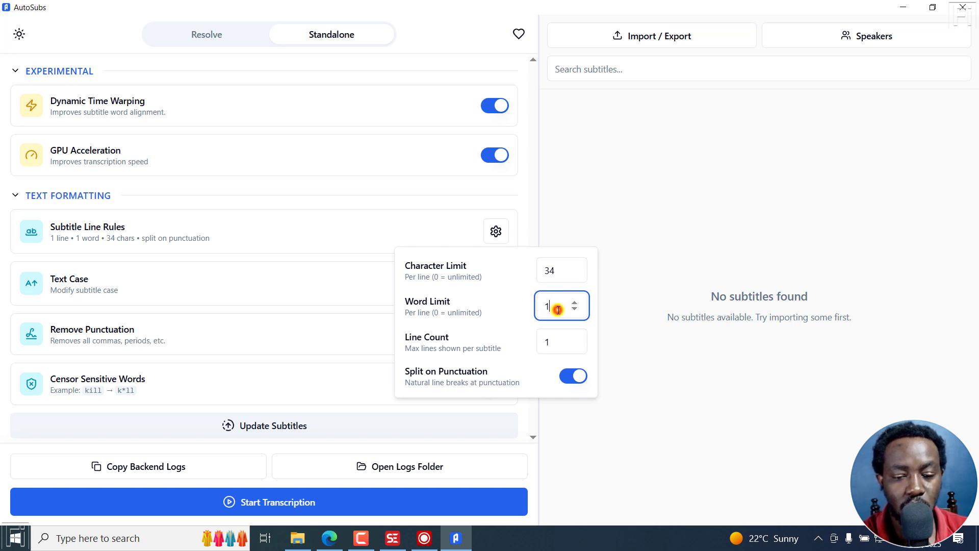
{"action": "left_click", "coordinate": [588, 203]}
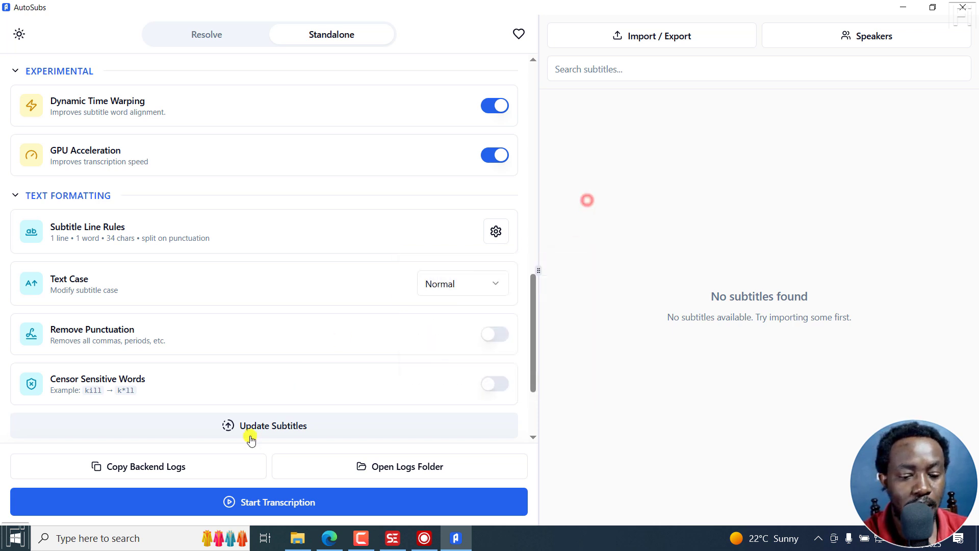
Step: Transcribe the tutorial video and scroll the one-word subtitle list past 00:01:35
{"action": "left_click", "coordinate": [225, 503]}
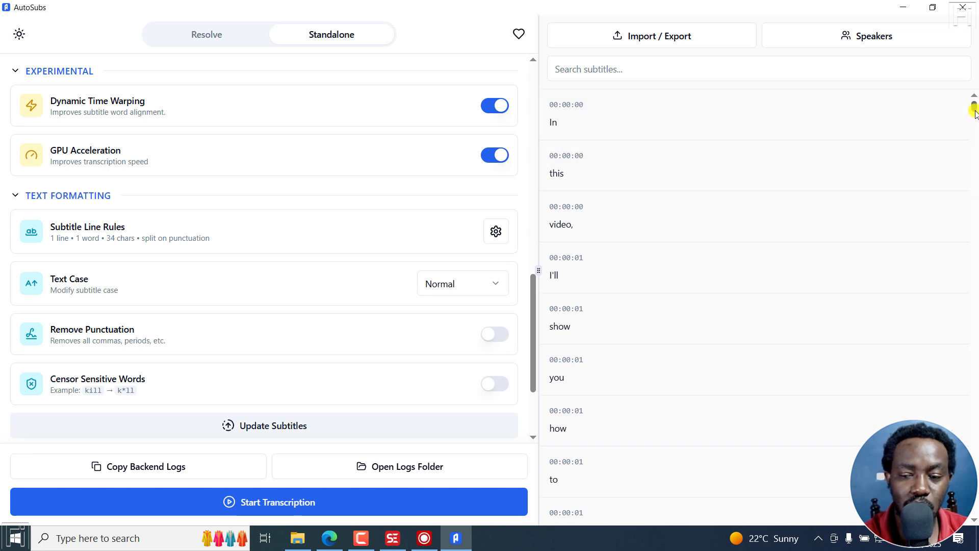
{"action": "left_click_drag", "start_coordinate": [975, 105], "coordinate": [975, 265]}
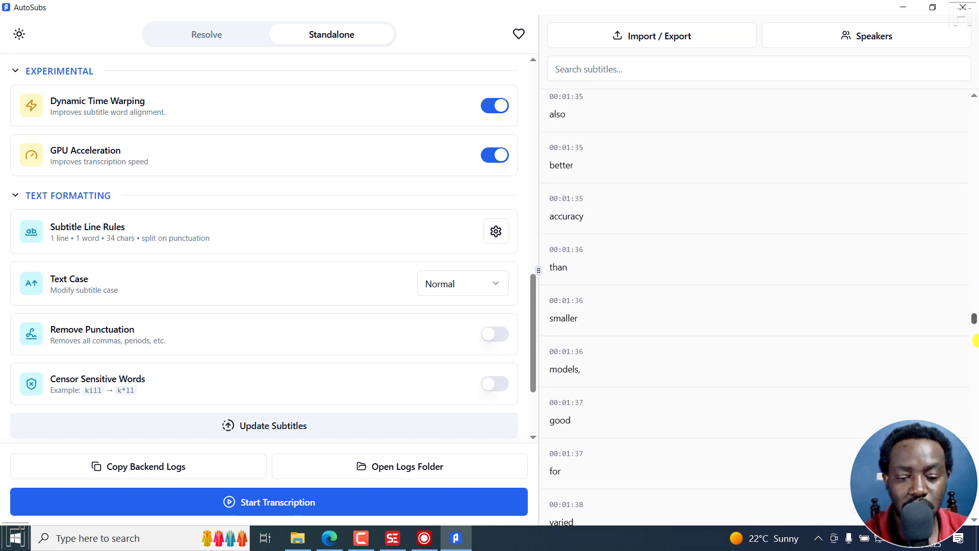
{"action": "left_click_drag", "start_coordinate": [976, 357], "coordinate": [976, 456]}
{"action": "left_click_drag", "start_coordinate": [975, 507], "coordinate": [974, 98]}
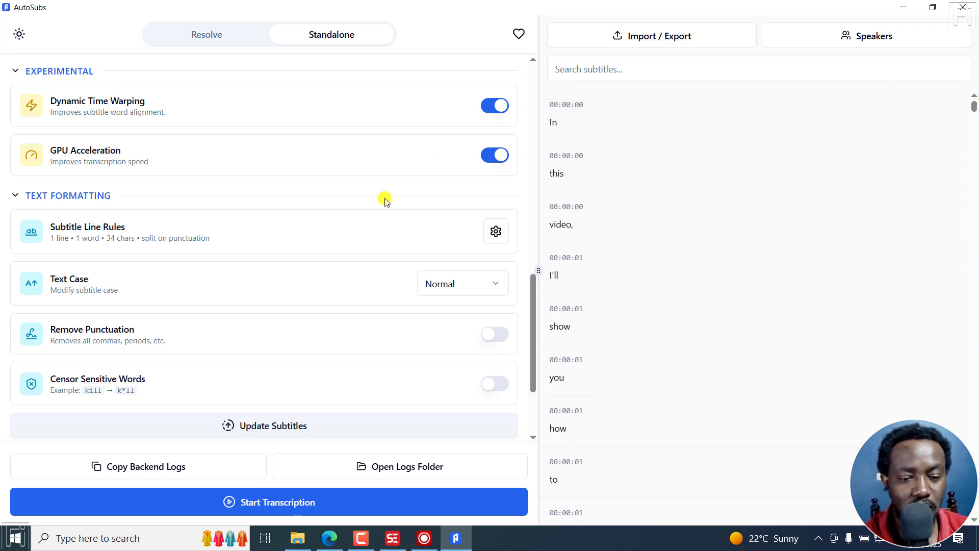
Step: Change the word limit to 2 and re-transcribe, producing subtitles like 'In this'
{"action": "left_click", "coordinate": [493, 235]}
{"action": "double_click", "coordinate": [542, 308]}
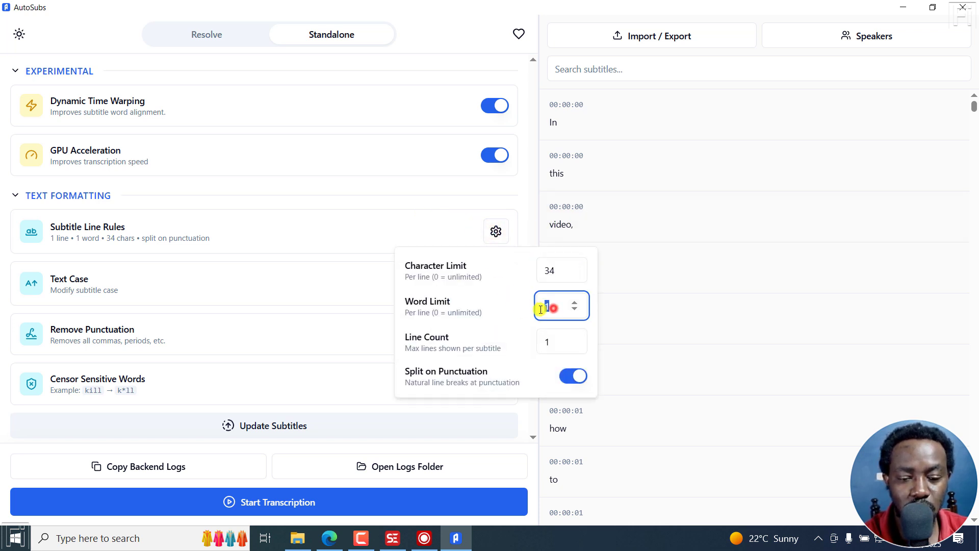
{"action": "type", "text": "2"}
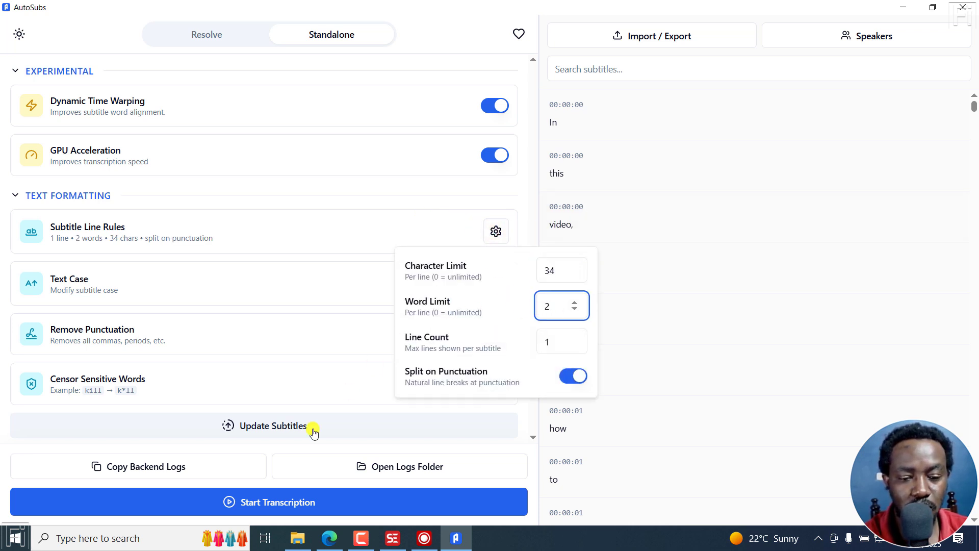
{"action": "left_click", "coordinate": [264, 495]}
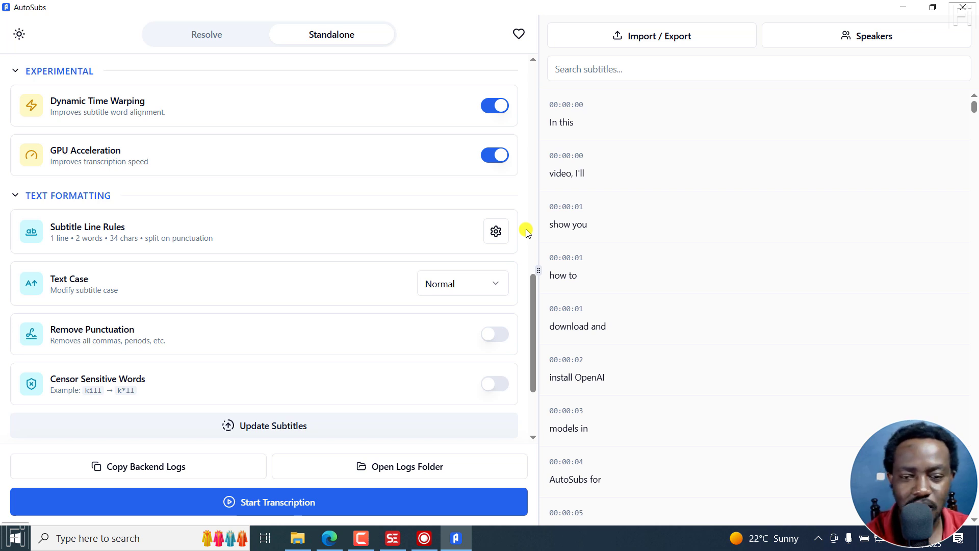
Step: Bring Subtitle Edit's one-word Clip 3.mp4 subtitle list back to the front via the taskbar
{"action": "left_click", "coordinate": [421, 541]}
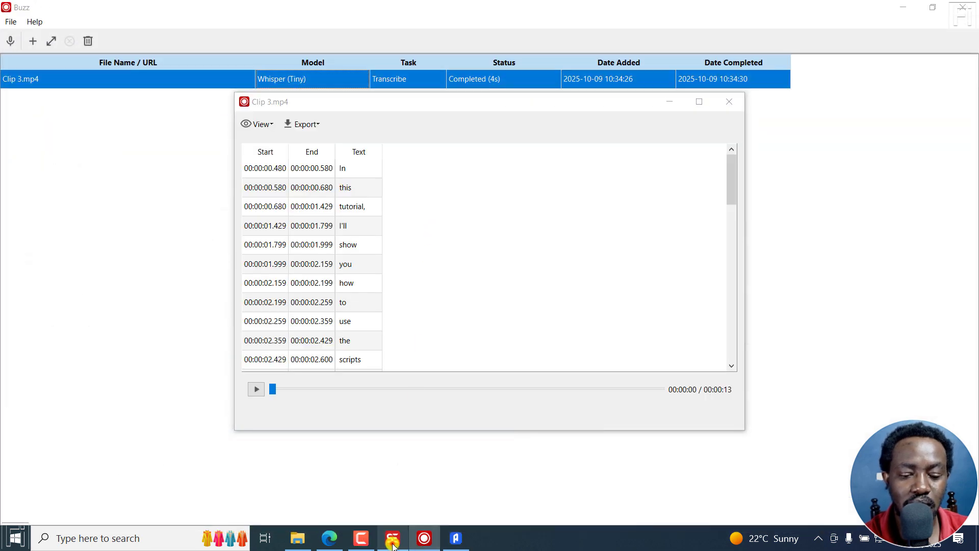
{"action": "left_click", "coordinate": [392, 543]}
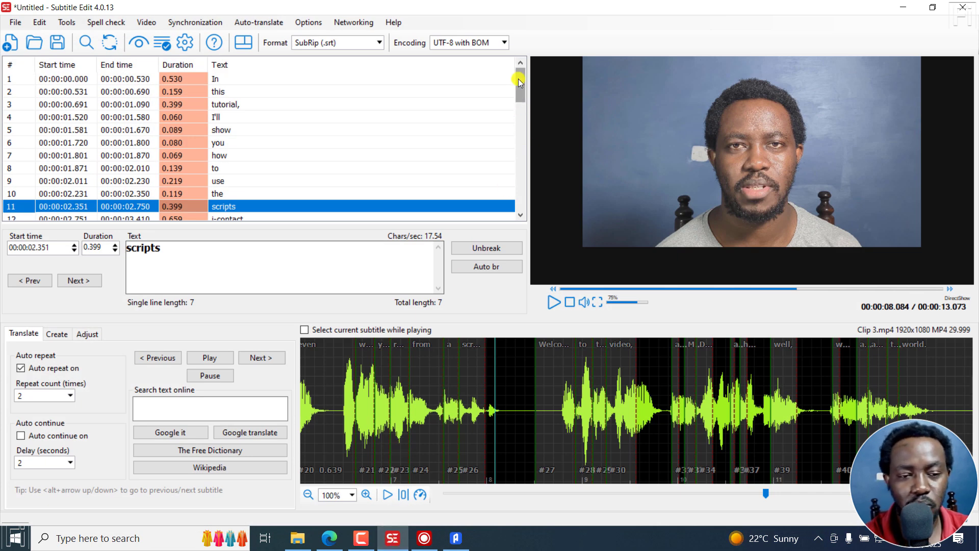